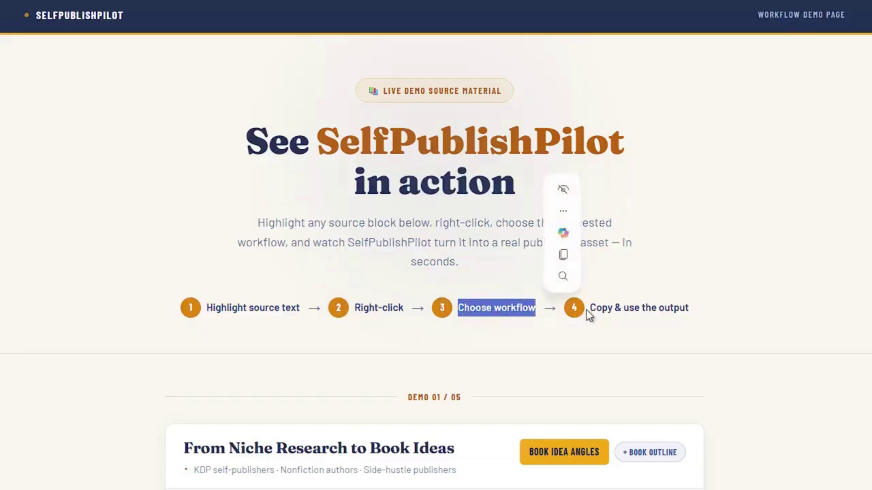
pyautogui.moveTo(590, 308); pyautogui.dragTo(739, 312)
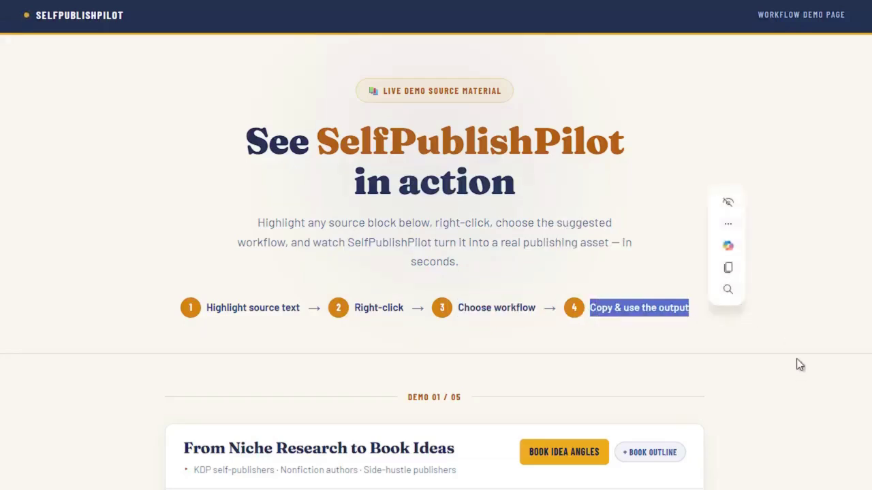
pyautogui.click(685, 362)
# - Run SelfPublishPilot AI's Book Idea Angles workflow on the full source text about walking for adults over 50 in Demo 01
pyautogui.scroll(-2, 663, 283)
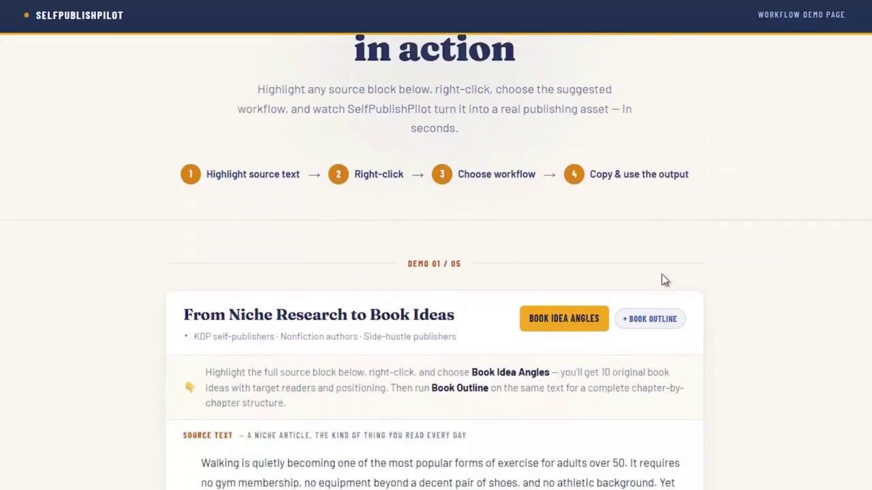
pyautogui.scroll(-3, 661, 274)
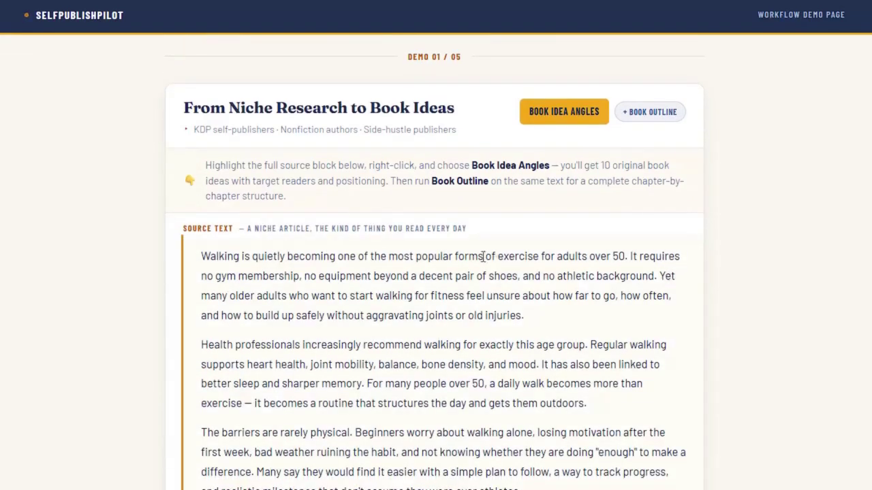
pyautogui.scroll(-1, 284, 293)
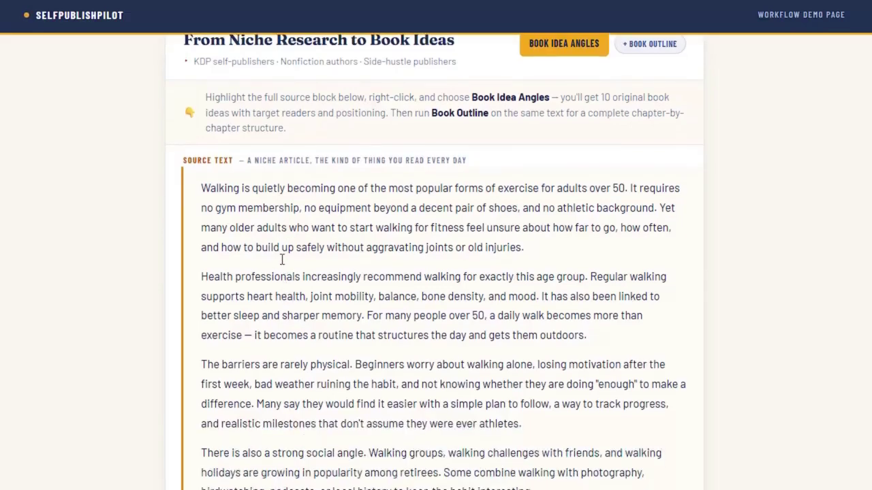
pyautogui.moveTo(202, 188); pyautogui.dragTo(399, 425)
pyautogui.scroll(-1, 237, 218)
pyautogui.scroll(-2, 236, 218)
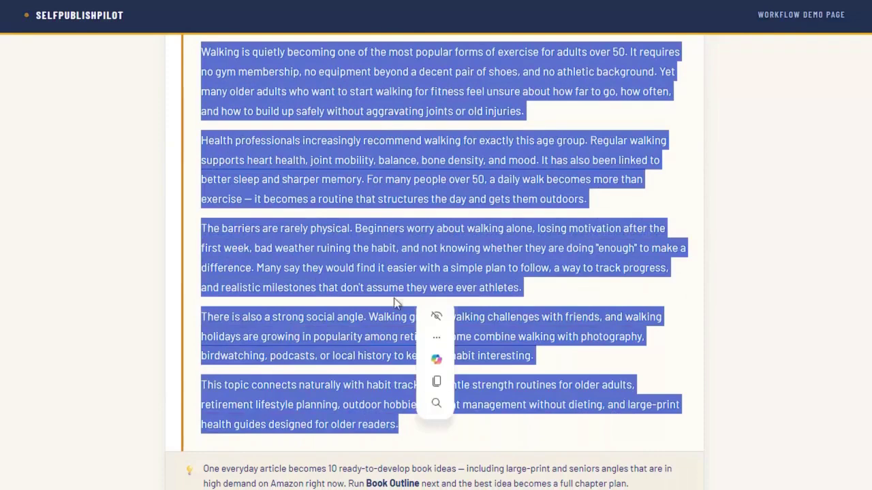
pyautogui.rightClick(224, 54)
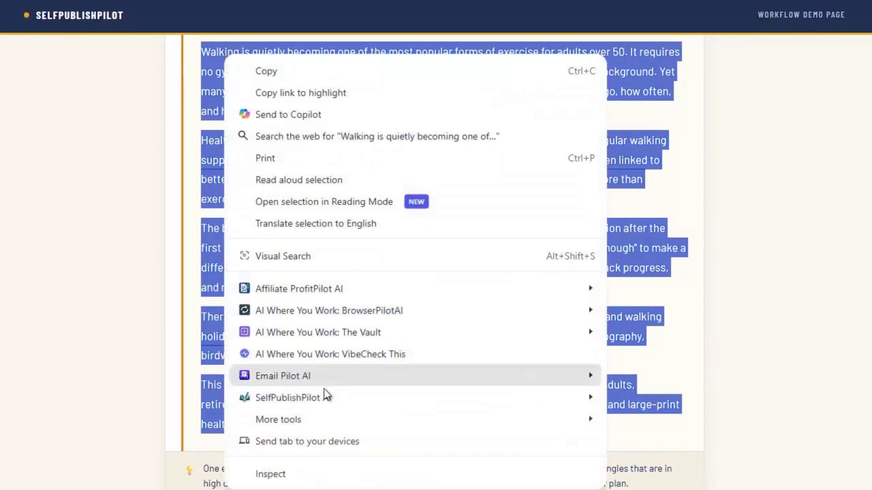
pyautogui.moveTo(324, 399)
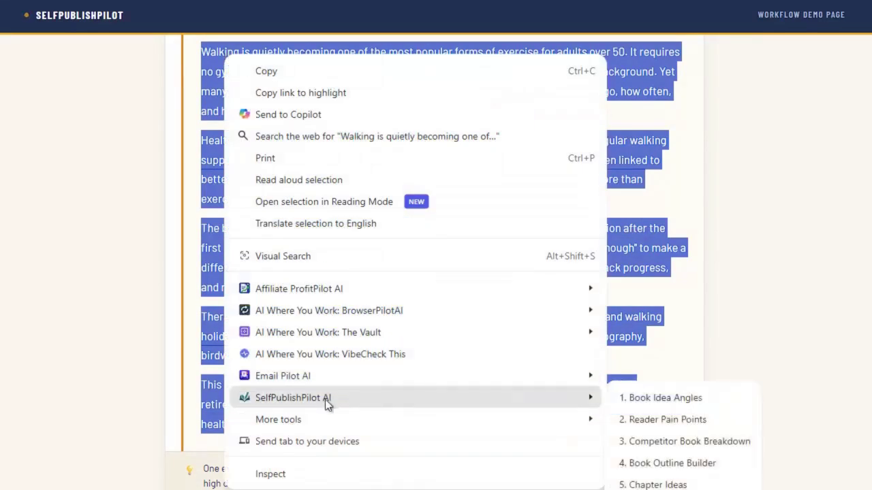
pyautogui.click(665, 402)
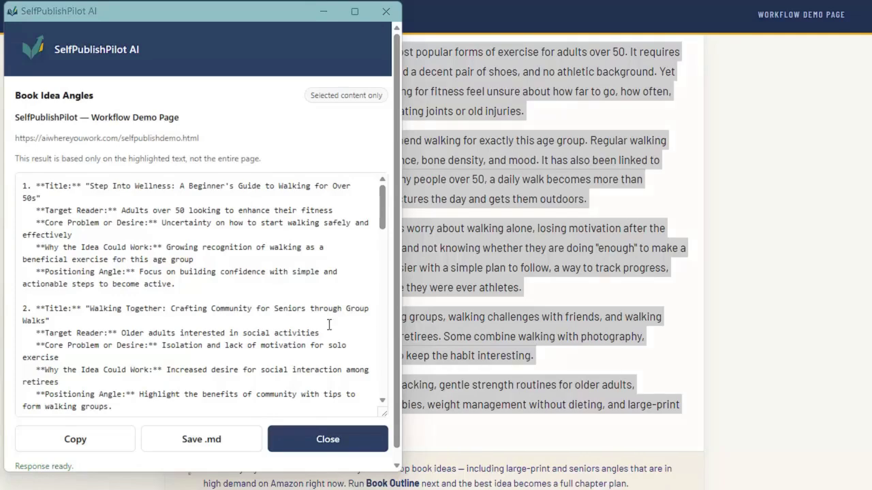
# - Read through the generated book idea angles to the end of the list and close the result window
pyautogui.scroll(-1, 280, 324)
pyautogui.scroll(-4, 280, 323)
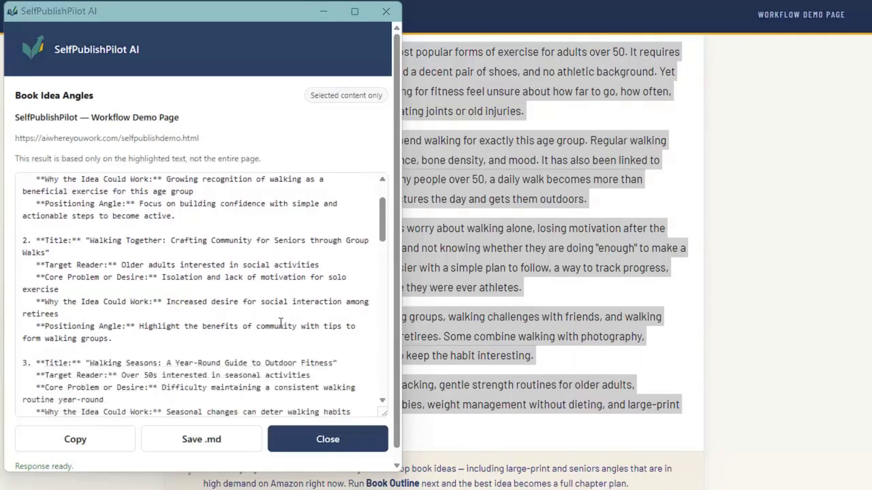
pyautogui.scroll(-4, 223, 317)
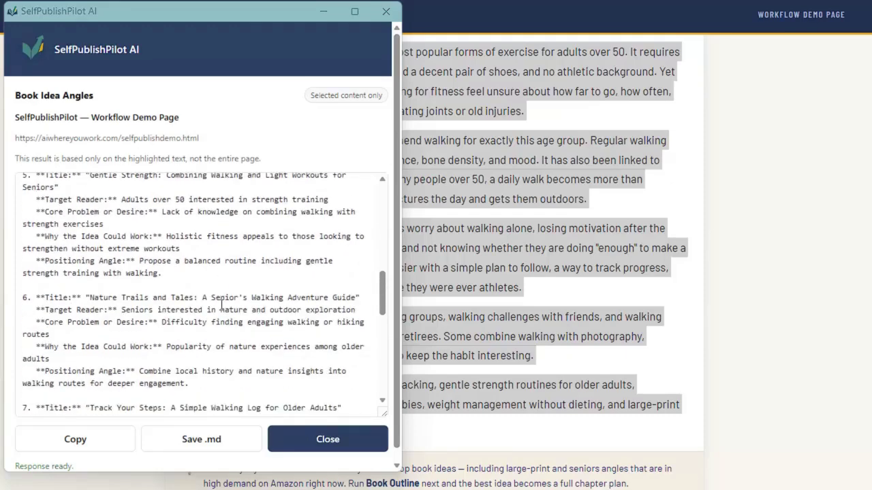
pyautogui.scroll(-4, 222, 304)
pyautogui.scroll(-9, 221, 305)
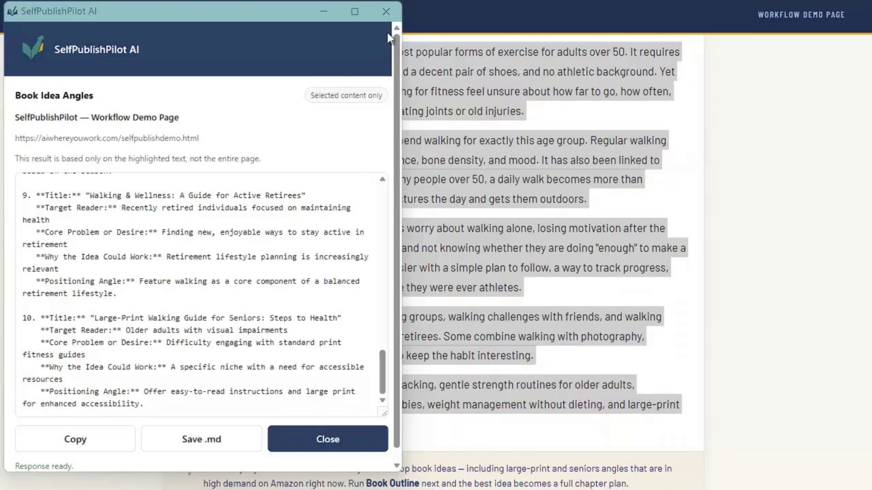
pyautogui.click(385, 14)
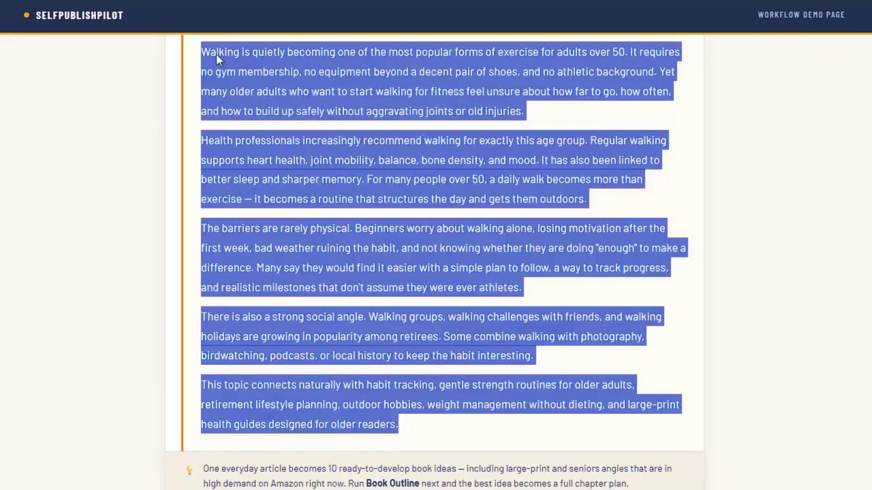
# - Run the Book Outline Builder workflow on the same walking article, close its result window and clear the text selection
pyautogui.rightClick(217, 55)
pyautogui.moveTo(267, 402)
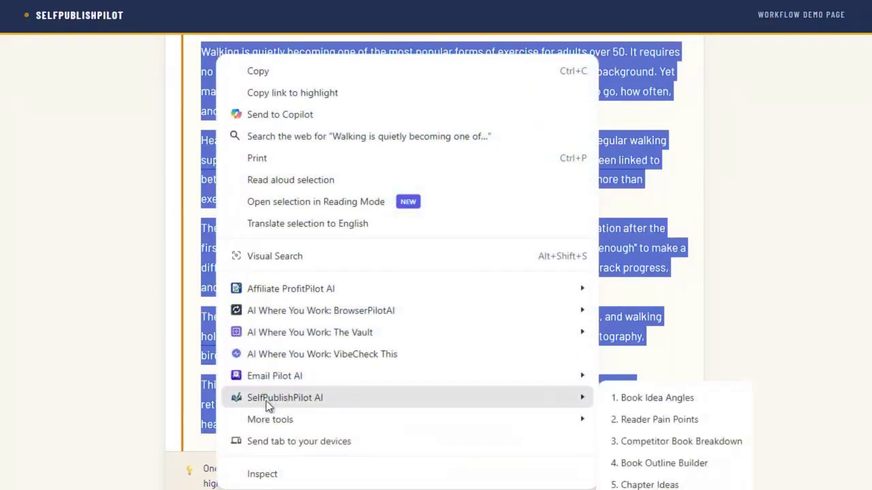
pyautogui.click(671, 470)
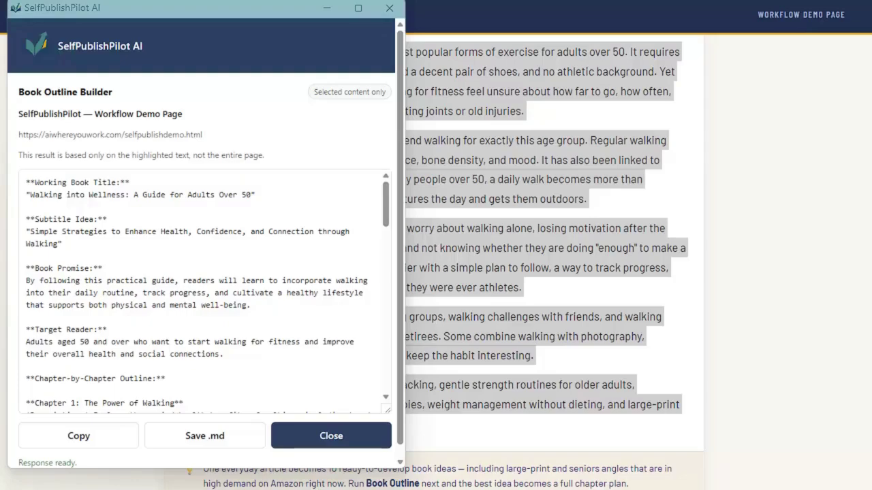
pyautogui.click(389, 8)
pyautogui.click(317, 220)
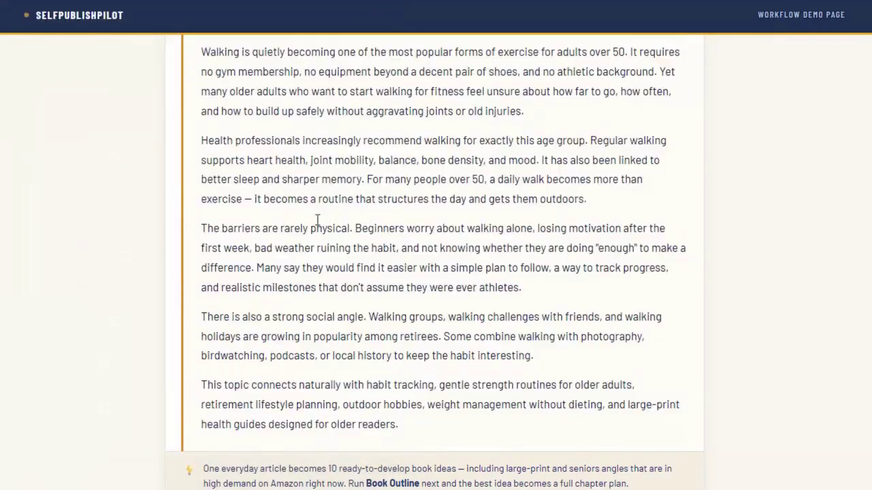
# - Run the Competitor Book Breakdown workflow on the full "The 15-Minute Budget" listing text in Demo 02
pyautogui.scroll(-6, 313, 225)
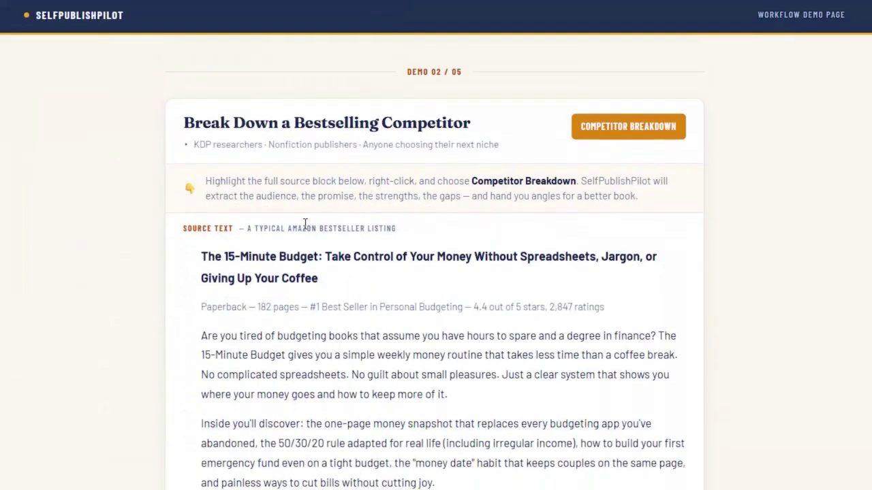
pyautogui.scroll(-1, 305, 223)
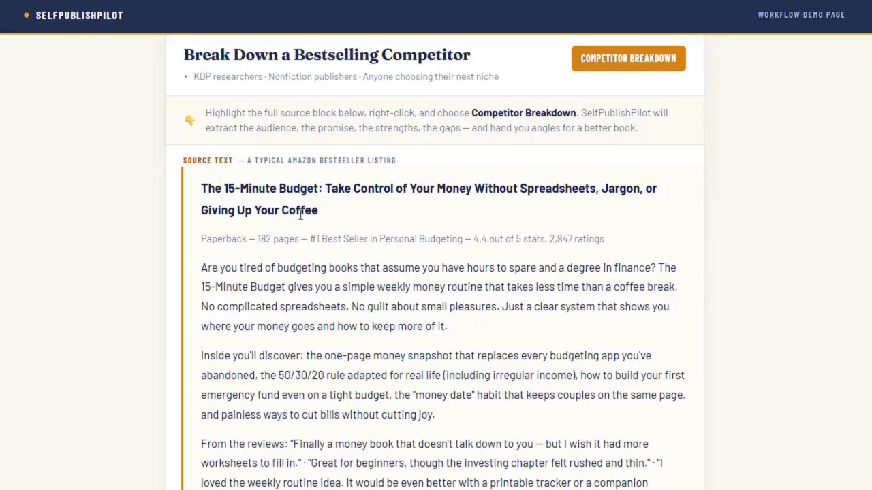
pyautogui.scroll(-1, 300, 214)
pyautogui.moveTo(200, 117); pyautogui.dragTo(363, 463)
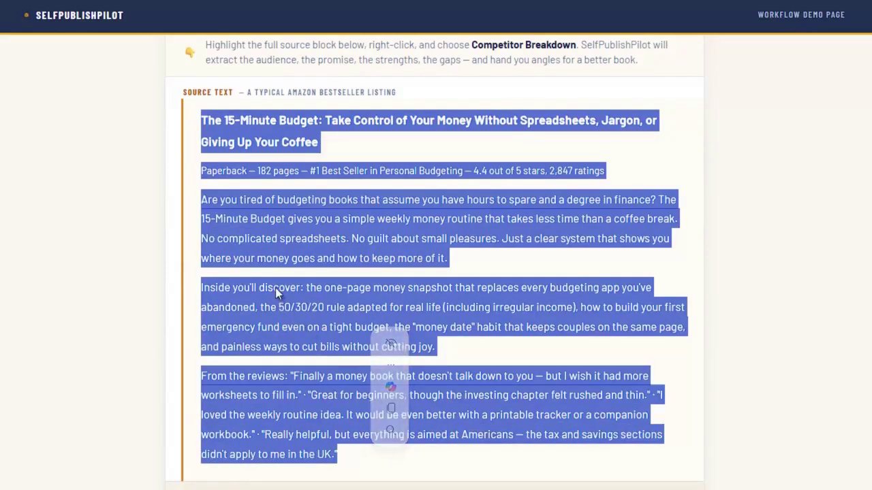
pyautogui.rightClick(219, 136)
pyautogui.moveTo(316, 390)
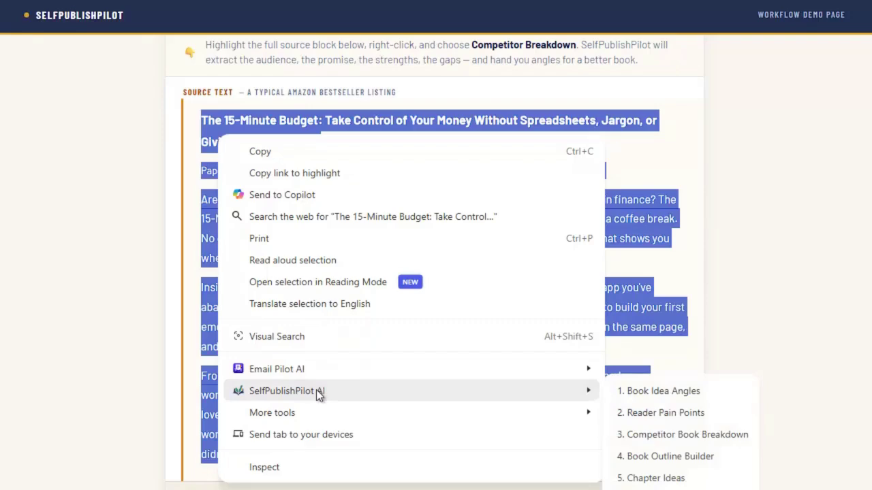
pyautogui.click(630, 440)
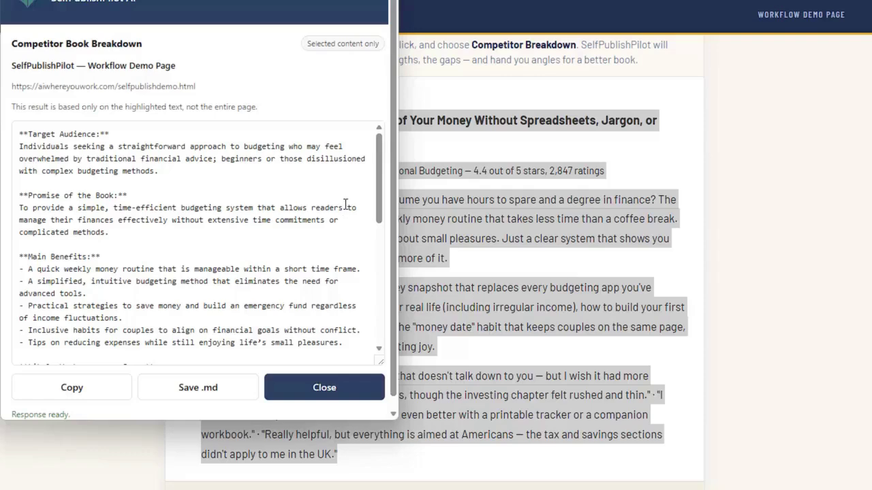
# - Review the competitor breakdown from target audience through gaps, improvement angles and better-book ideas, and close the result window
pyautogui.scroll(-1, 311, 185)
pyautogui.scroll(-2, 310, 185)
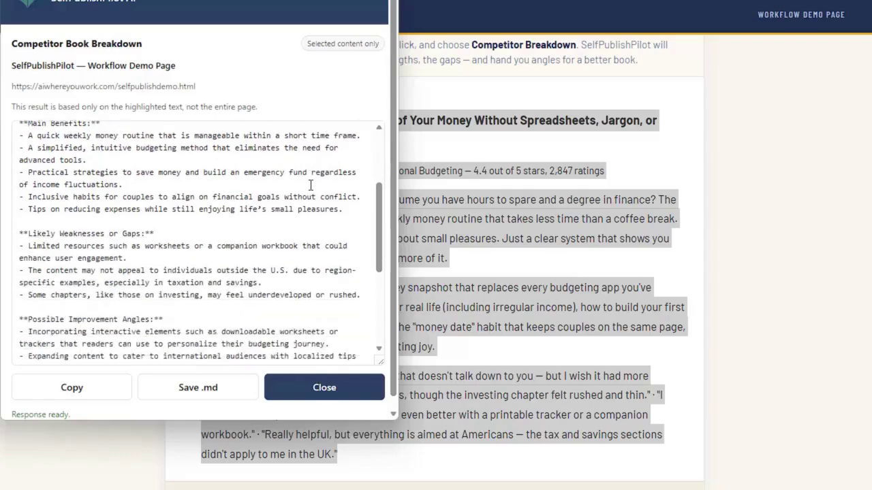
pyautogui.scroll(1, 300, 187)
pyautogui.scroll(-1, 151, 218)
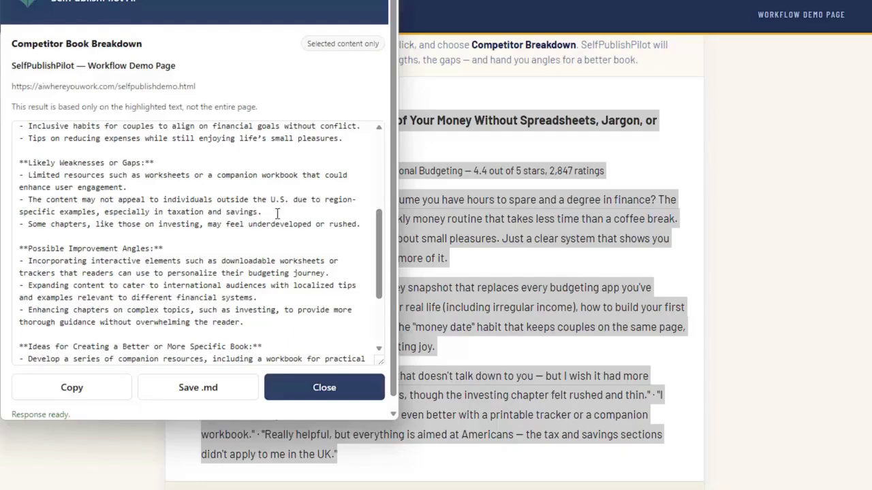
pyautogui.scroll(-2, 229, 219)
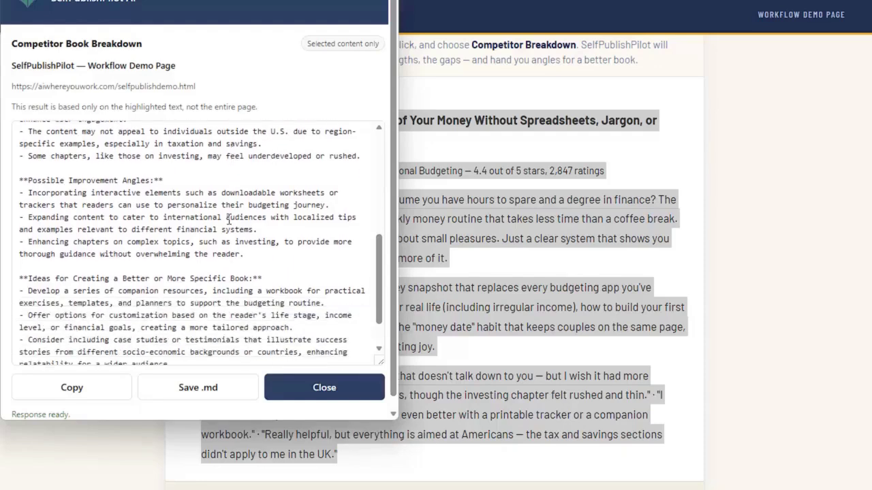
pyautogui.scroll(-2, 99, 205)
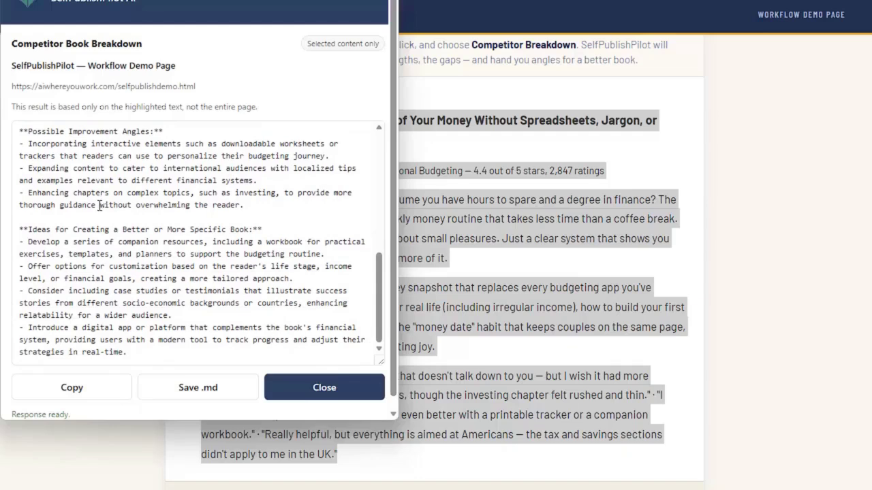
pyautogui.scroll(-1, 99, 206)
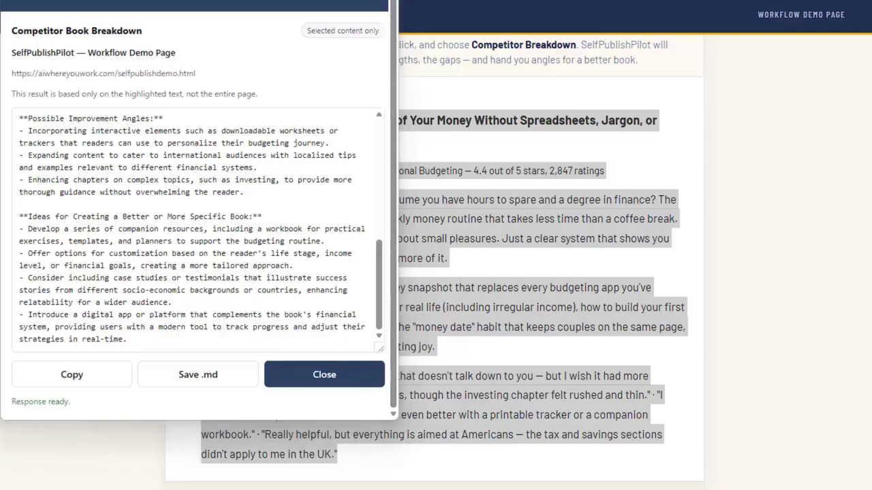
pyautogui.press('Escape')
# - Run the Amazon Book Description workflow on the full meal-prepping author notes in Demo 03 and read the generated description to its end
pyautogui.scroll(-6, 509, 219)
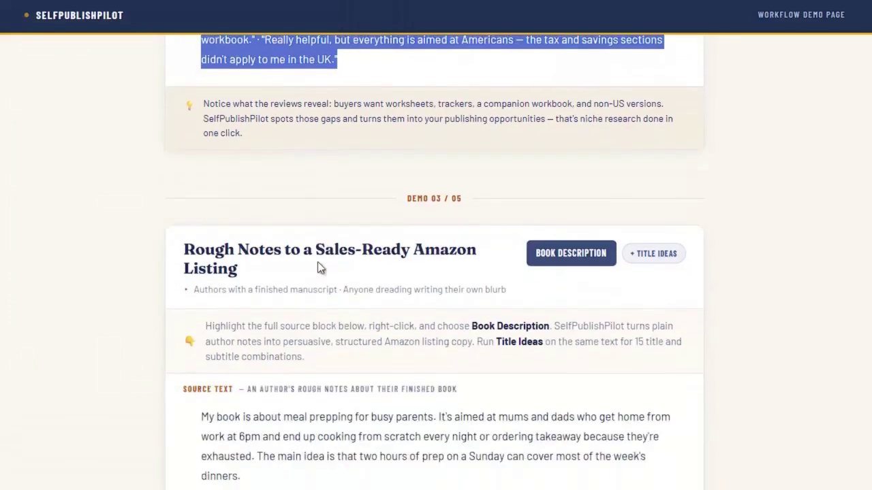
pyautogui.click(320, 318)
pyautogui.scroll(-2, 317, 310)
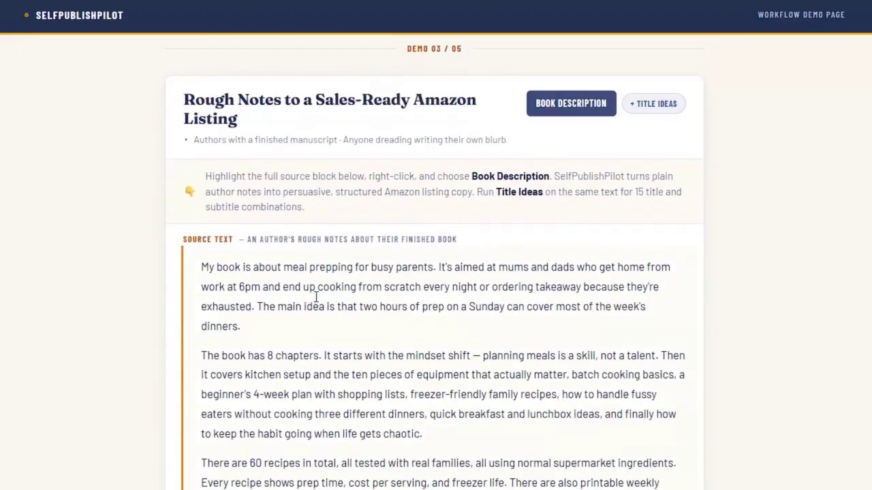
pyautogui.scroll(-1, 316, 299)
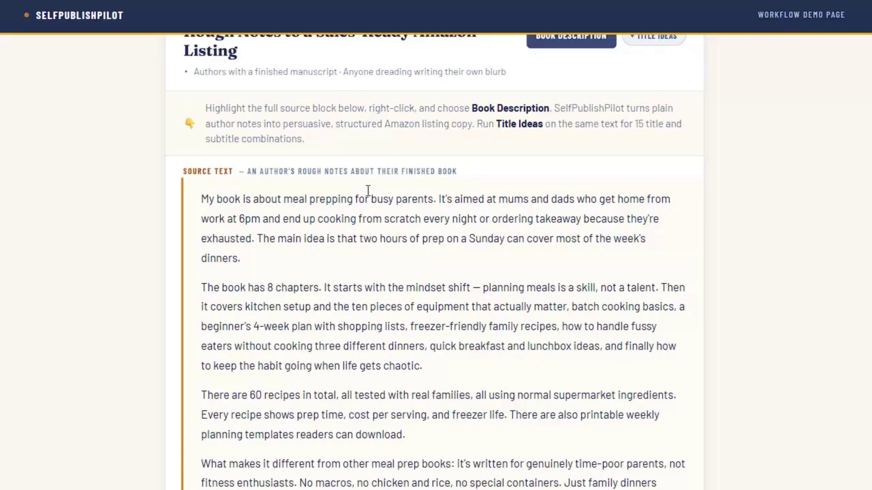
pyautogui.scroll(-1, 305, 218)
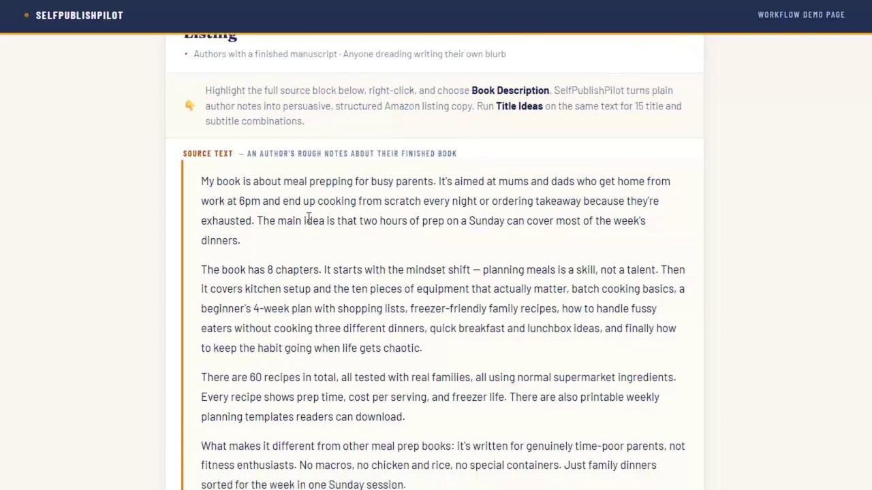
pyautogui.moveTo(201, 130); pyautogui.dragTo(422, 440)
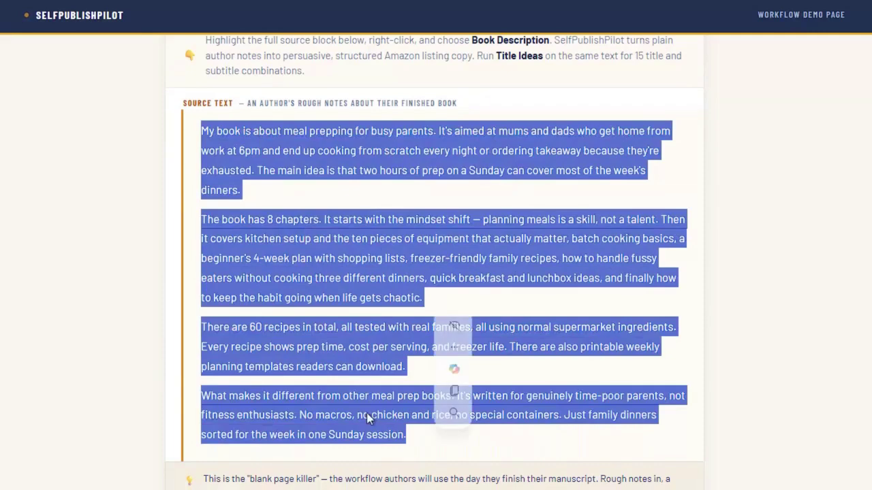
pyautogui.scroll(-1, 366, 416)
pyautogui.rightClick(205, 61)
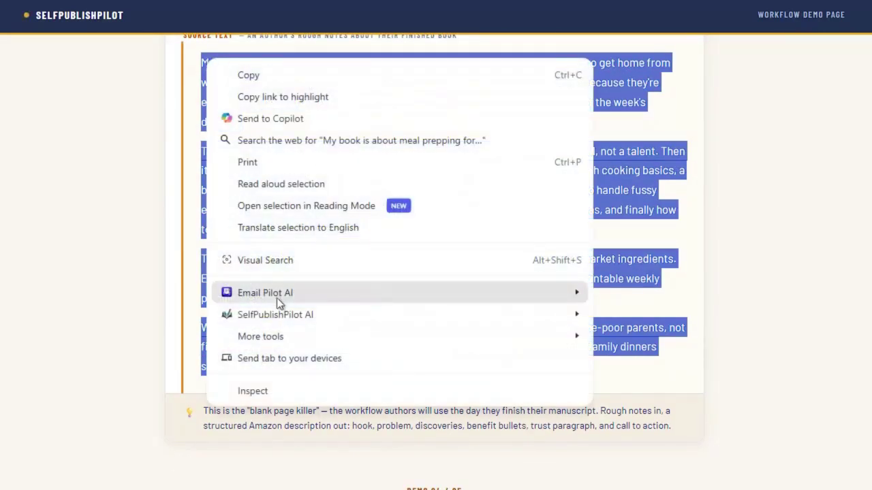
pyautogui.moveTo(279, 315)
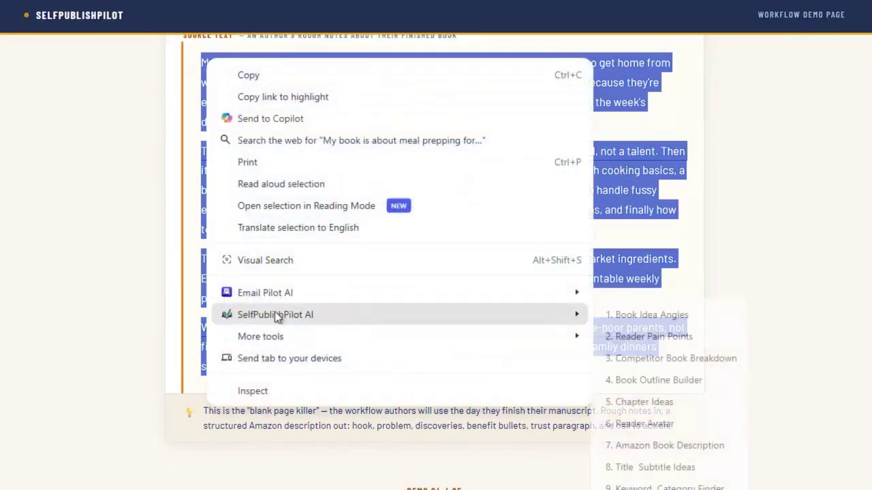
pyautogui.click(679, 447)
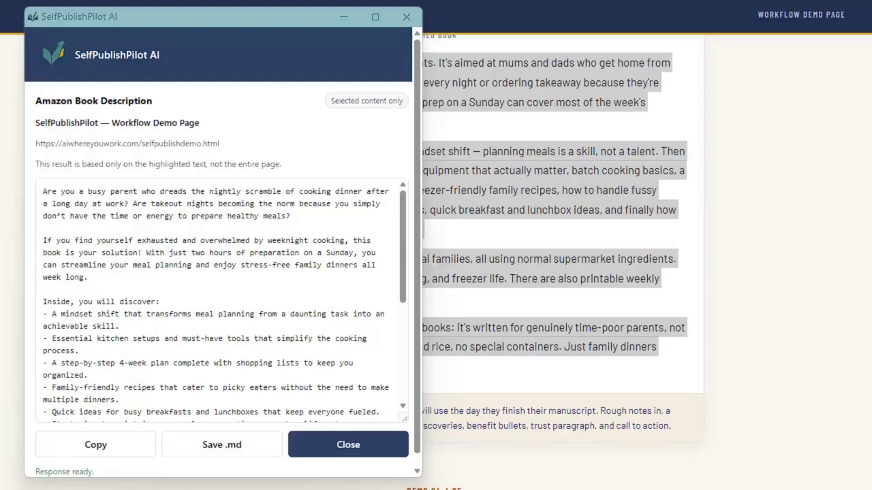
pyautogui.scroll(-6, 304, 292)
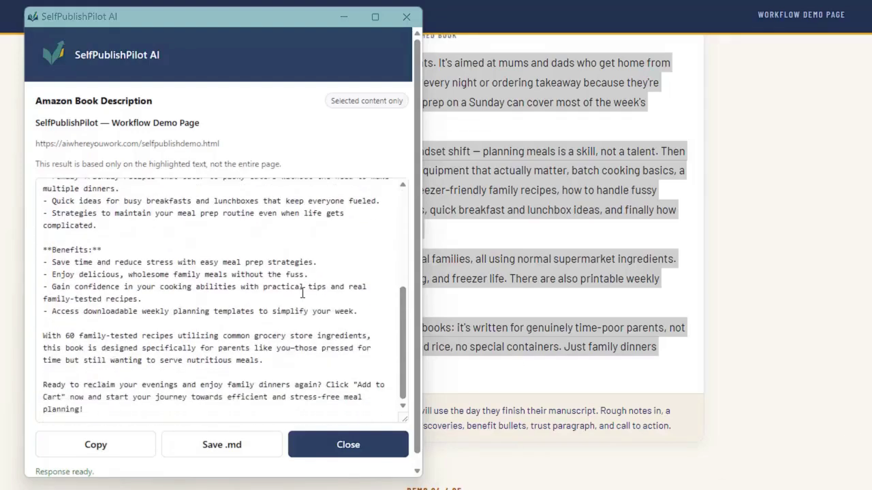
pyautogui.scroll(-1, 303, 293)
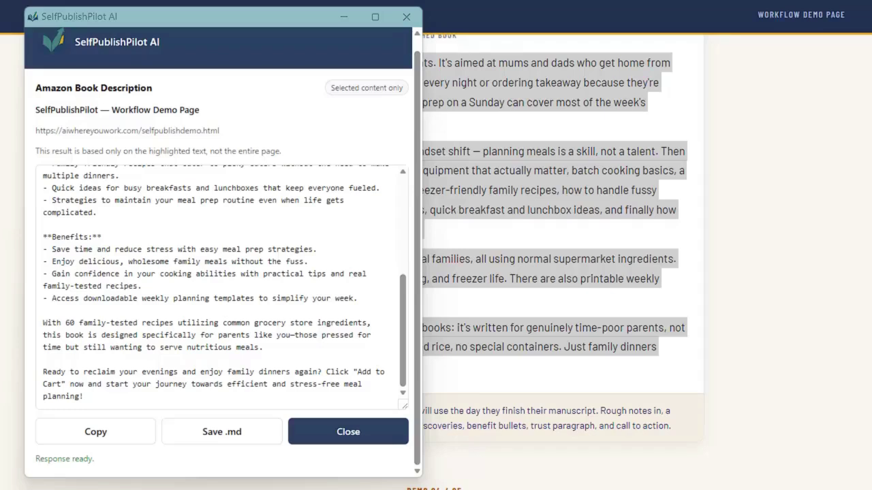
# - Close the Amazon description result and run the Title & Subtitle Ideas workflow on the same highlighted meal-prepping notes
pyautogui.click(407, 17)
pyautogui.rightClick(222, 65)
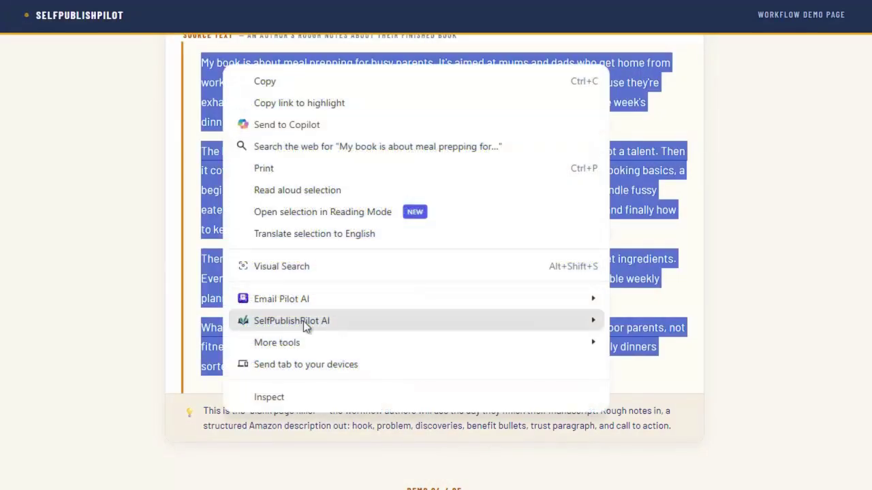
pyautogui.moveTo(306, 323)
pyautogui.click(672, 473)
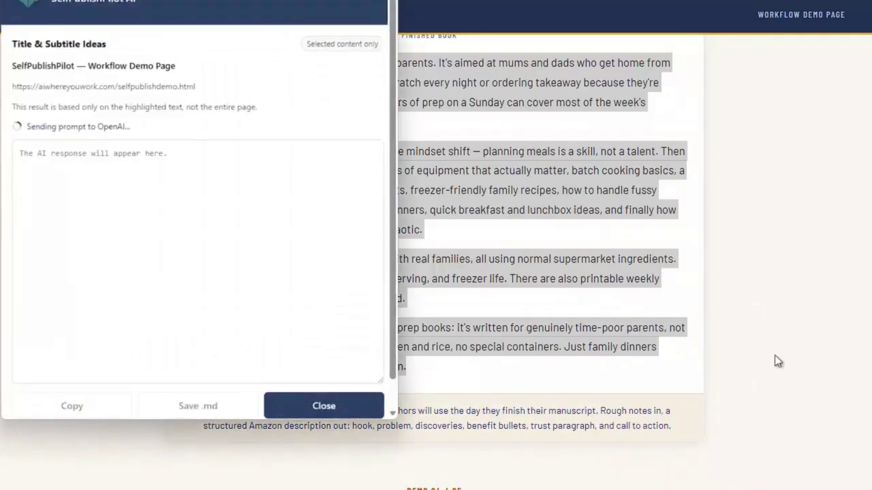
pyautogui.moveTo(253, 0); pyautogui.dragTo(300, 29)
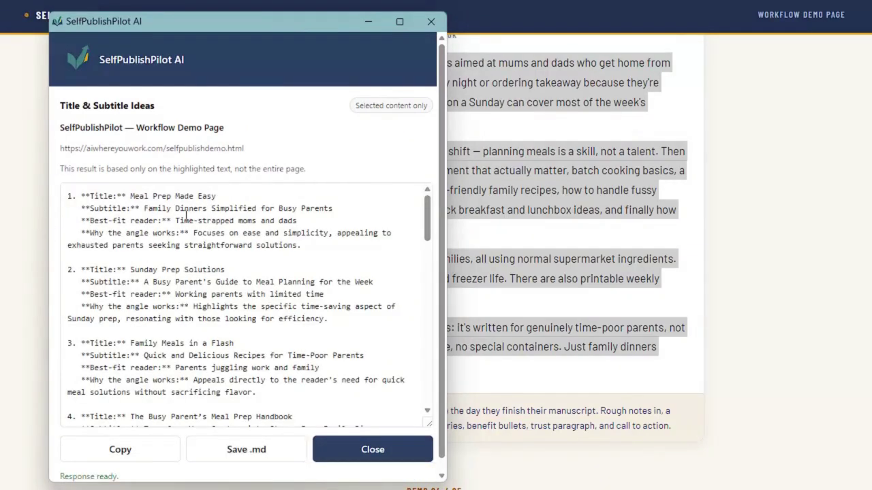
# - Review the generated title and subtitle ideas to the end of the list and close the result window
pyautogui.scroll(-5, 203, 255)
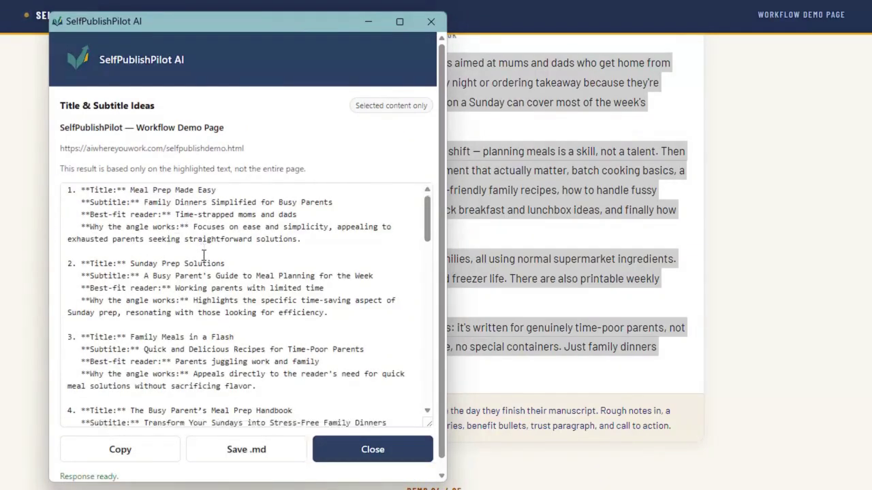
pyautogui.scroll(-12, 202, 258)
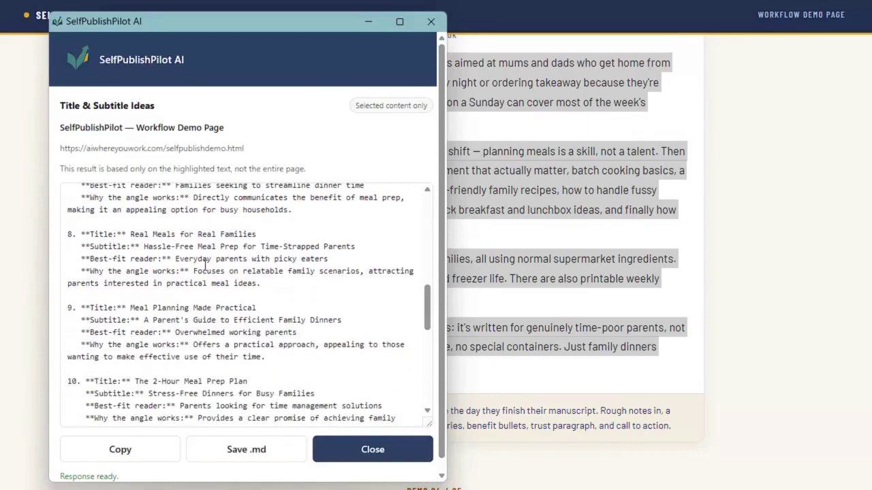
pyautogui.scroll(-3, 204, 278)
pyautogui.scroll(-10, 204, 279)
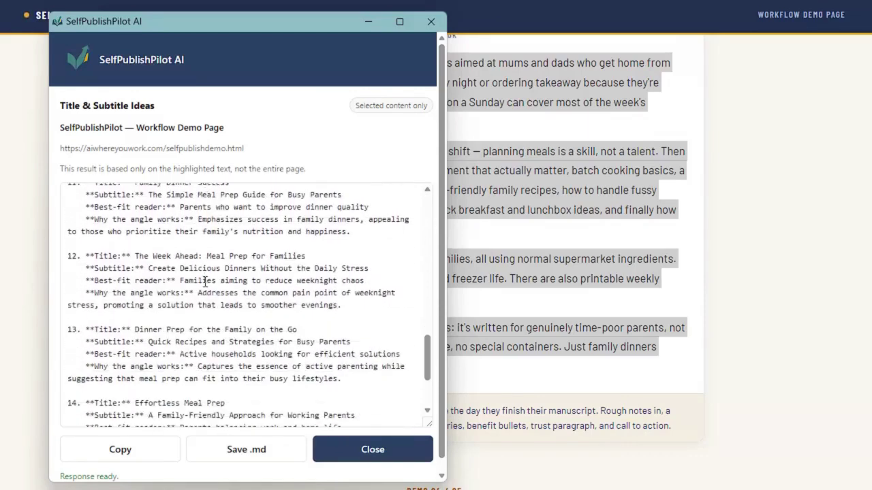
pyautogui.scroll(-3, 204, 282)
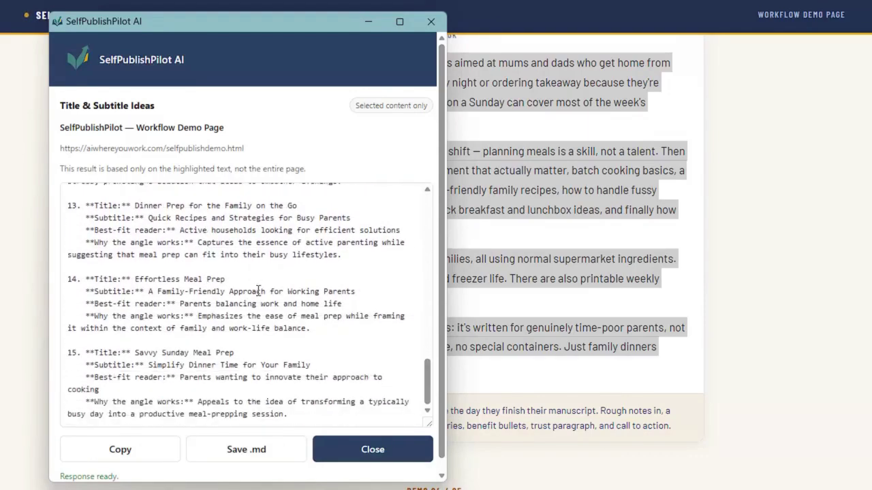
pyautogui.click(431, 21)
# - Run the Keyword & Category Finder workflow on the full gratitude journal niche research text in Demo 04
pyautogui.scroll(-3, 345, 262)
pyautogui.scroll(-5, 345, 263)
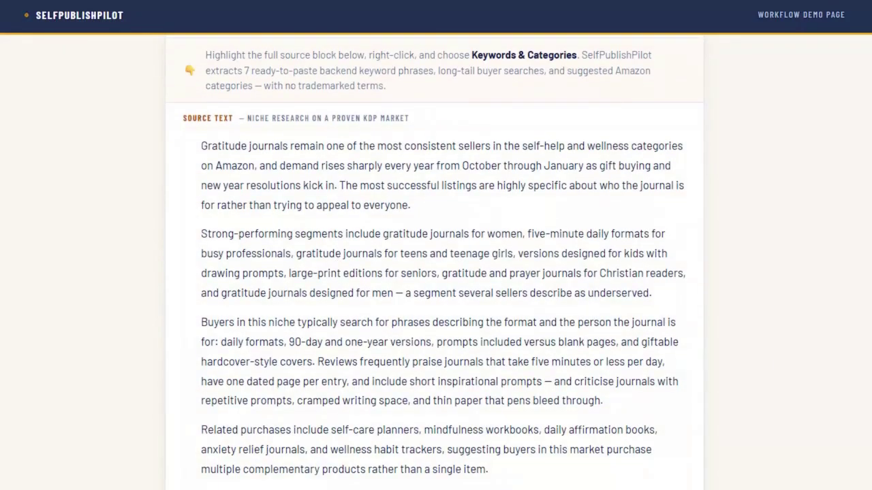
pyautogui.moveTo(201, 146); pyautogui.dragTo(532, 472)
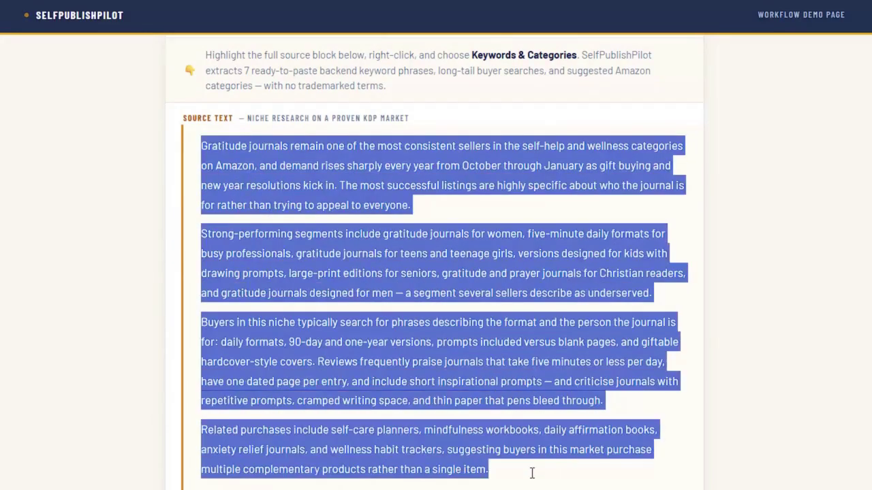
pyautogui.scroll(-1, 373, 346)
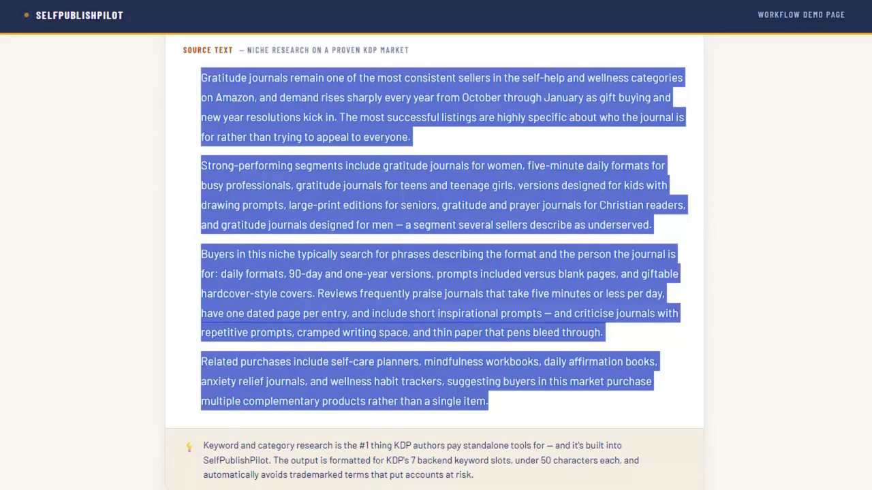
pyautogui.scroll(-1, 273, 64)
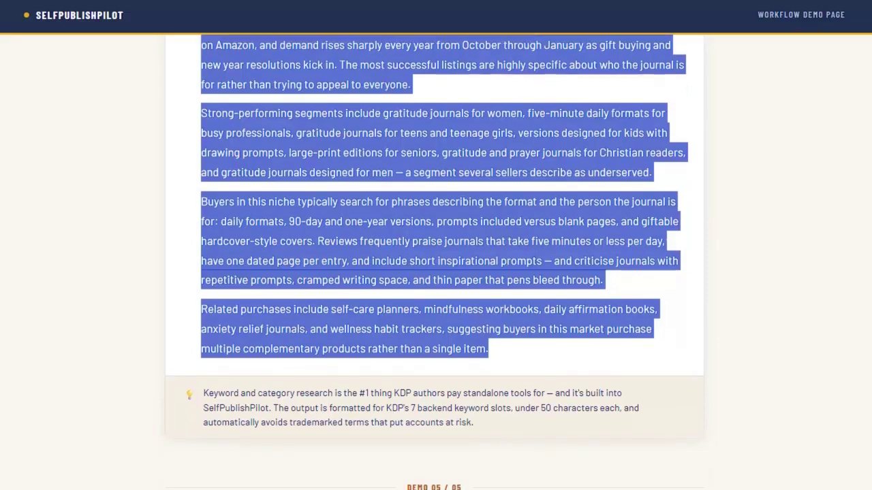
pyautogui.rightClick(211, 46)
pyautogui.moveTo(253, 304)
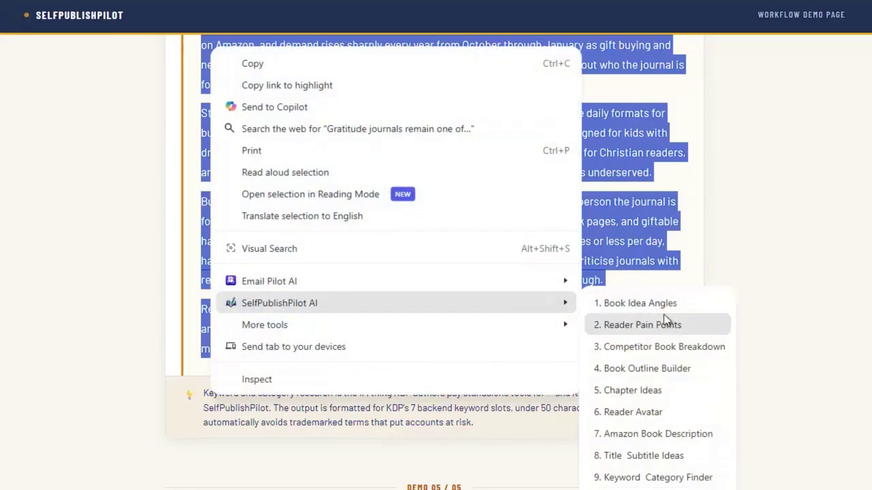
pyautogui.click(691, 478)
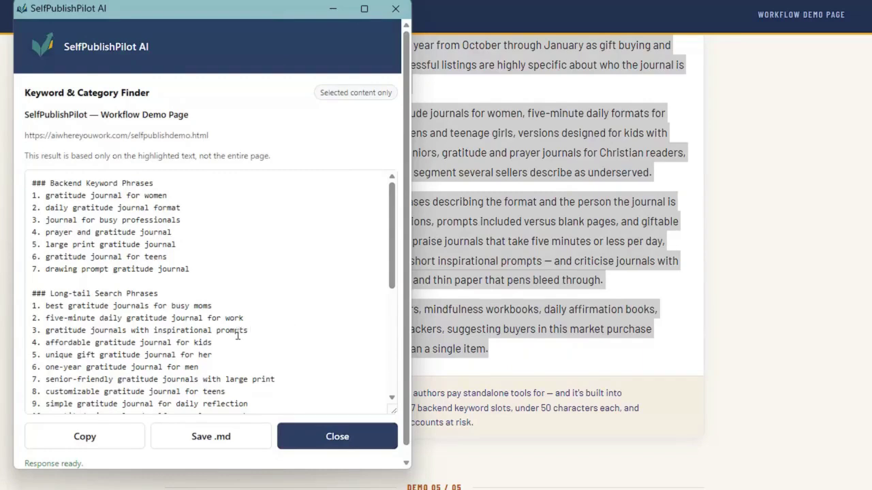
# - Review the keyword and category result from backend phrases through browse categories, seasonal angles and niche modifiers, and close its window
pyautogui.scroll(-1, 240, 322)
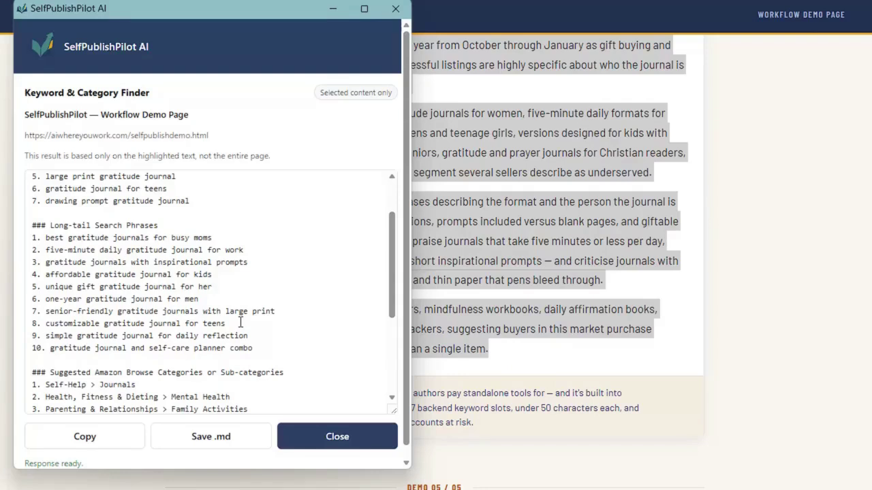
pyautogui.scroll(-1, 240, 323)
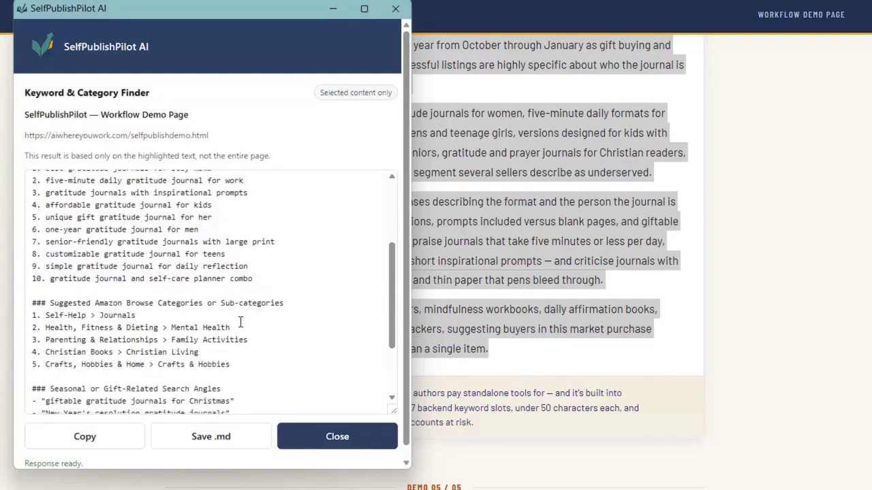
pyautogui.scroll(-1, 240, 323)
pyautogui.scroll(-1, 239, 323)
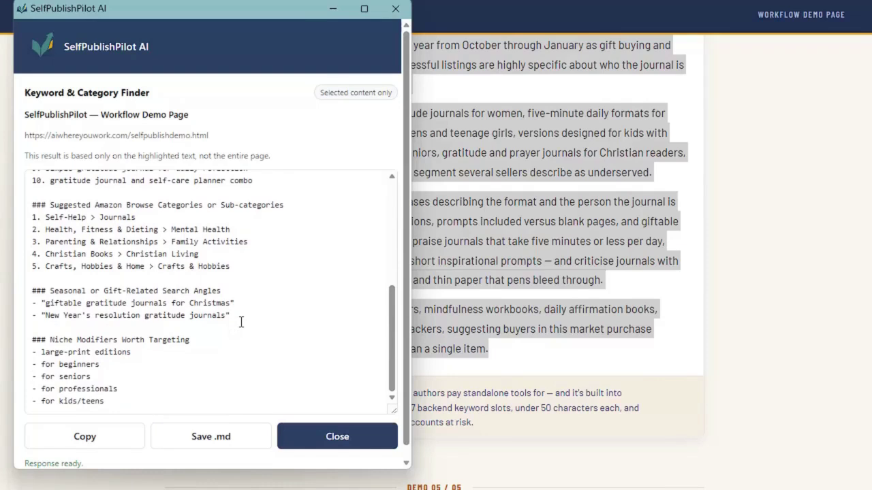
pyautogui.scroll(-1, 241, 322)
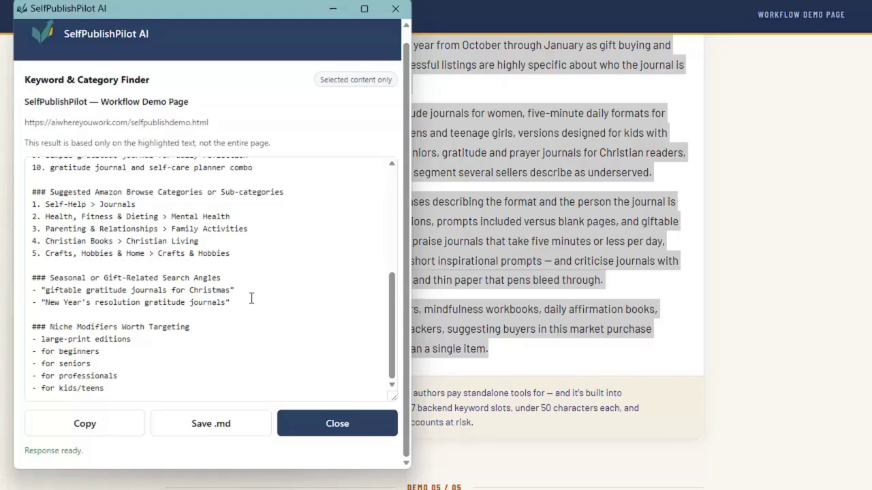
pyautogui.click(395, 8)
# - Copy the whole Back Cover Blurb custom workflow prompt in Demo 05, including its menu name line
pyautogui.scroll(-2, 729, 270)
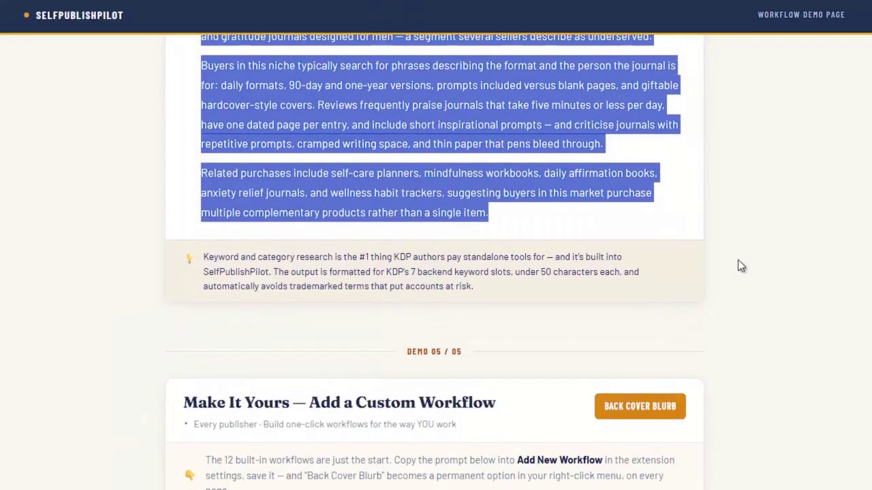
pyautogui.scroll(-3, 738, 259)
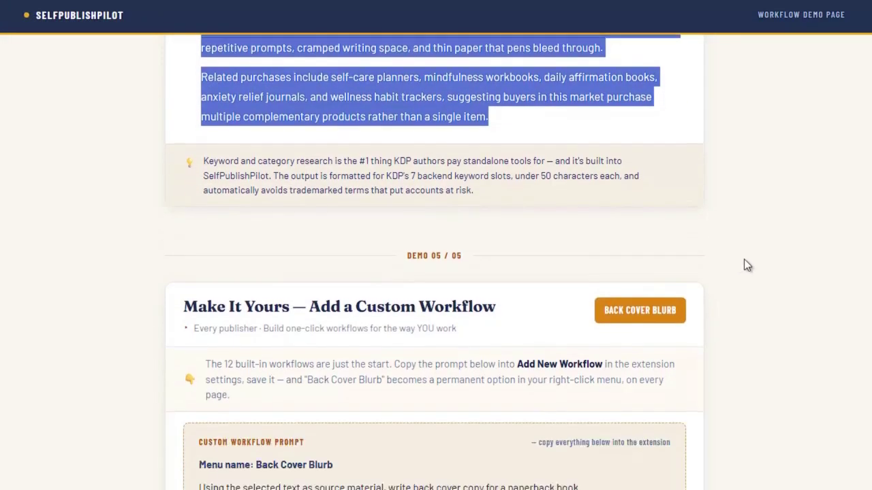
pyautogui.scroll(-2, 744, 265)
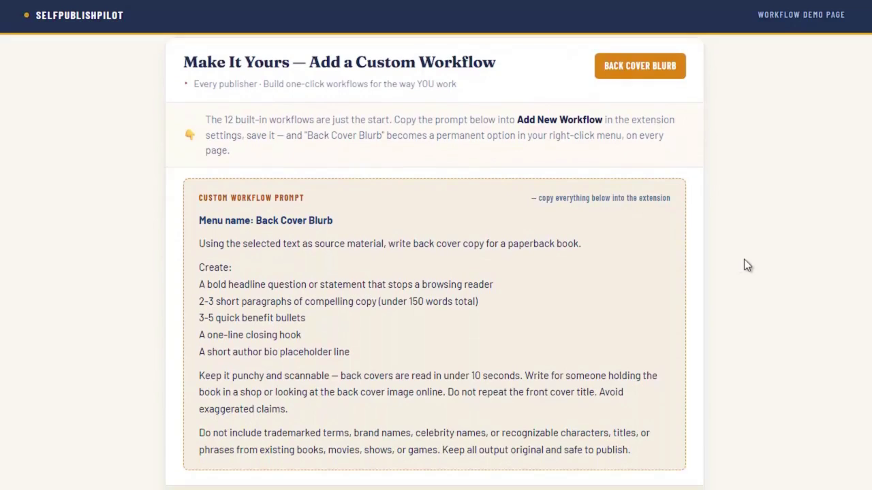
pyautogui.scroll(-1, 747, 265)
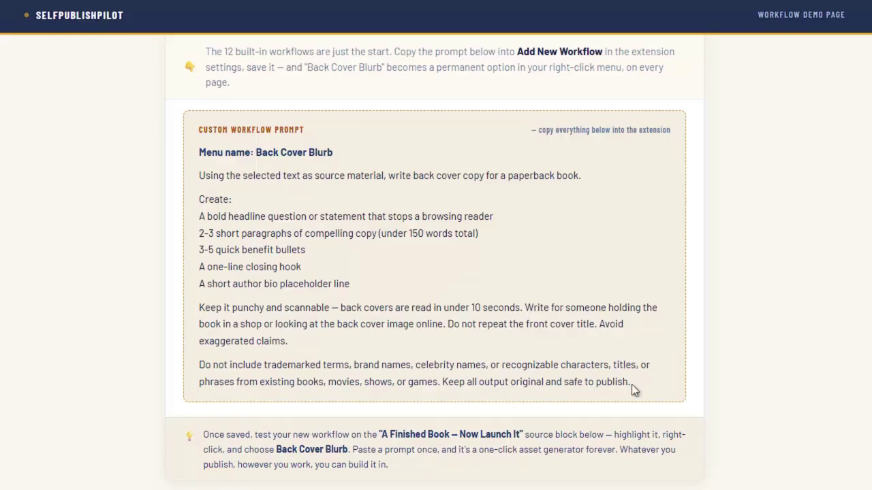
pyautogui.moveTo(632, 384); pyautogui.dragTo(199, 148)
pyautogui.rightClick(215, 175)
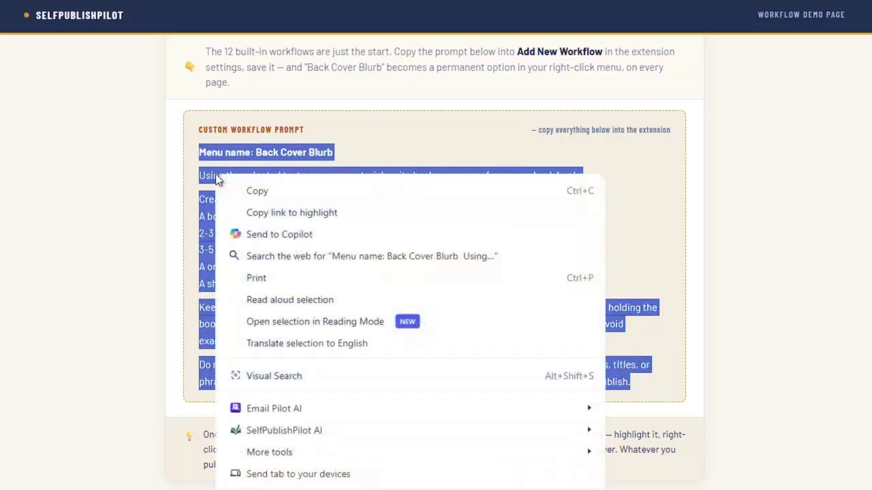
pyautogui.click(263, 197)
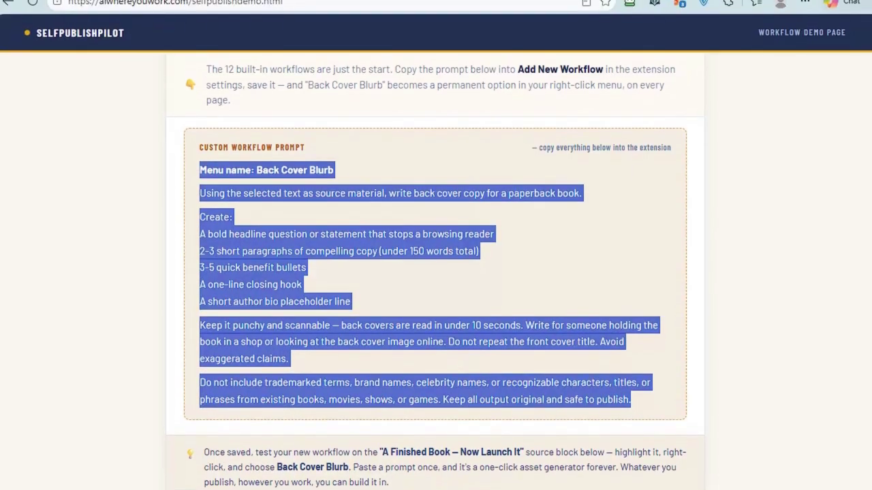
# - Open the SelfPublishPilot AI extension options and name a new custom prompt "Back Cover Blurb"
pyautogui.click(653, 11)
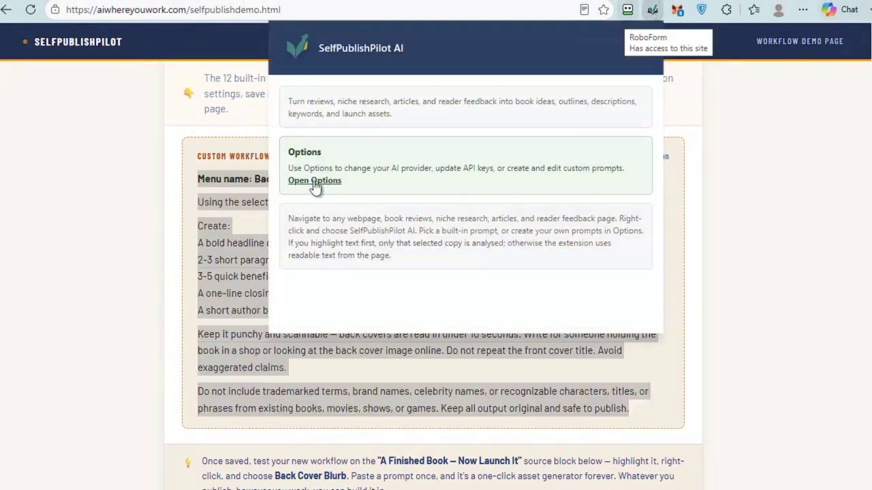
pyautogui.click(315, 181)
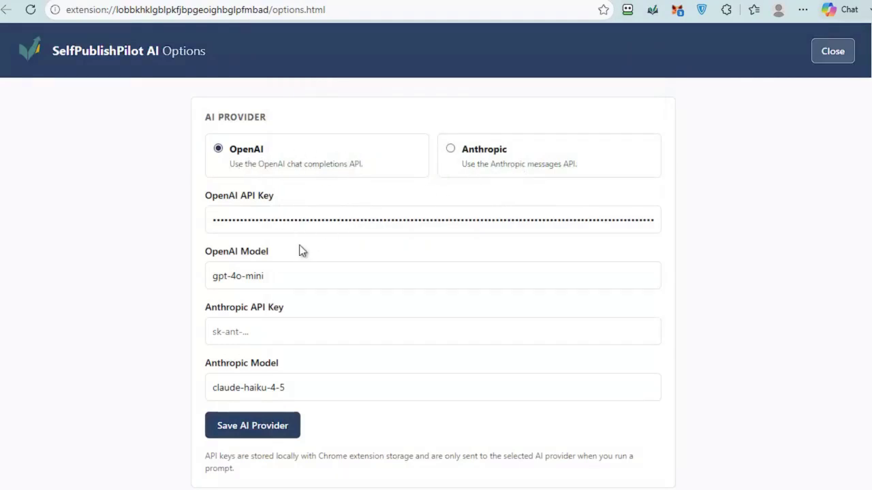
pyautogui.scroll(-4, 302, 251)
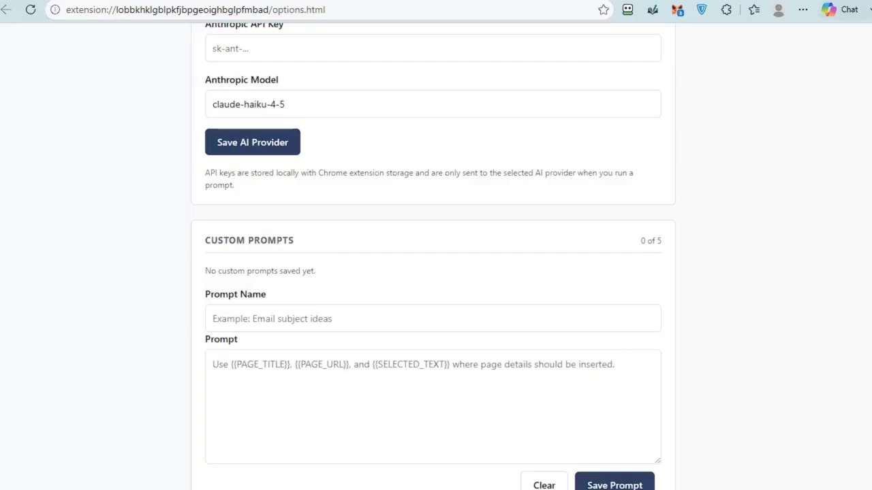
pyautogui.click(315, 307)
pyautogui.write('Back Cover Blurb')
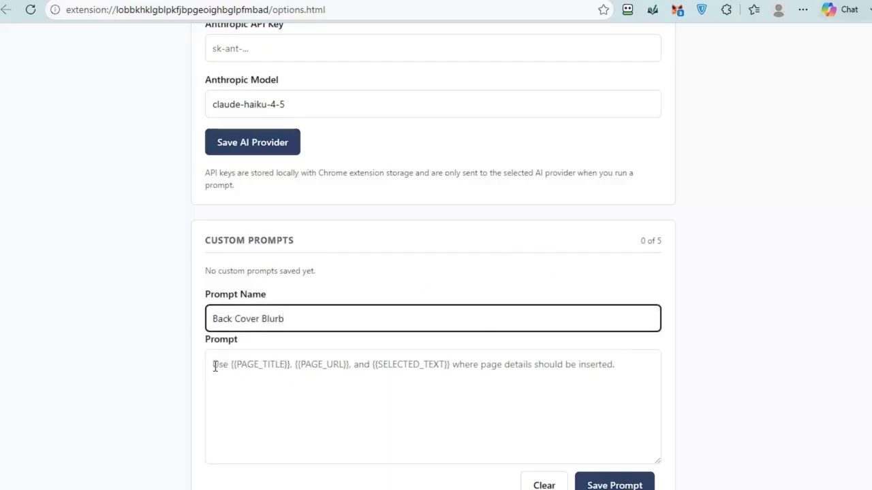
# - Paste the back cover copy prompt ending in "Selected text: {{SELECTED_TEXT}}", check its start and closing placeholder, and save the custom prompt
pyautogui.click(244, 372)
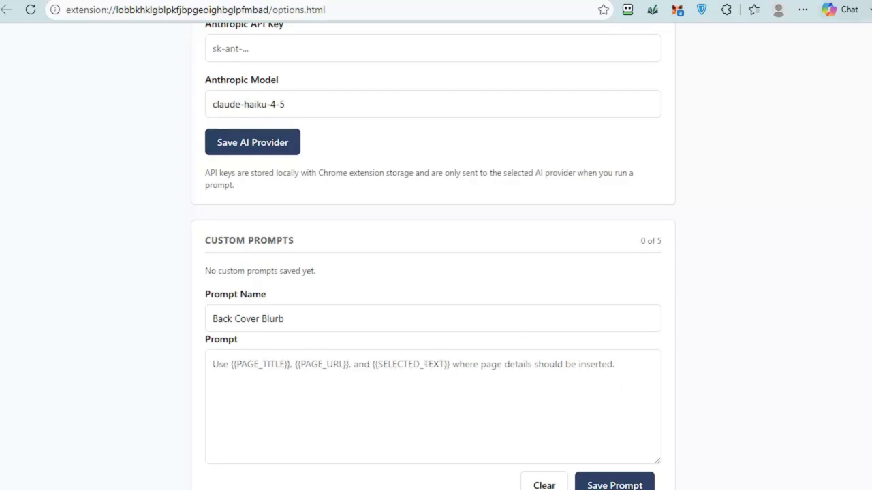
pyautogui.click(263, 365)
pyautogui.hotkey('ctrl', 'v')
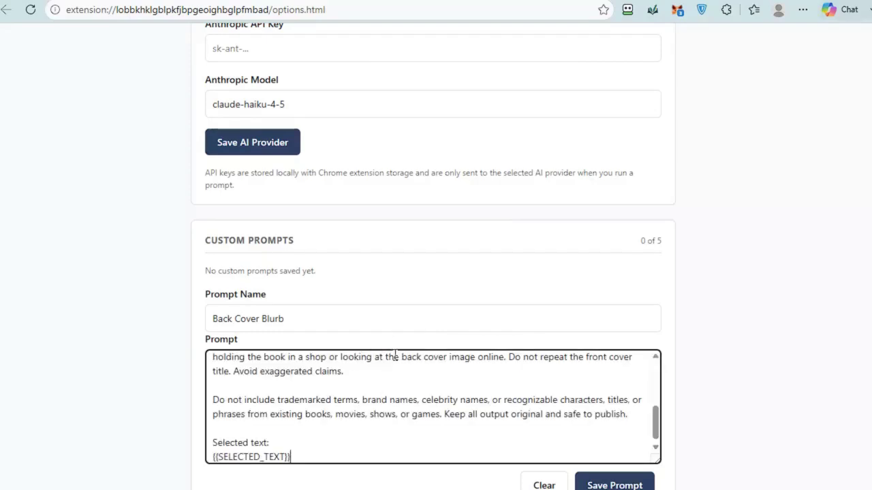
pyautogui.moveTo(654, 422); pyautogui.dragTo(652, 370)
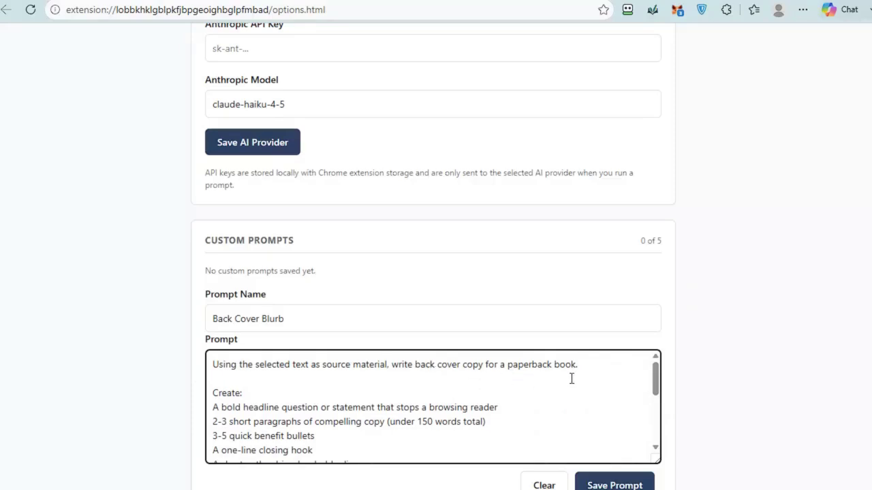
pyautogui.moveTo(657, 385); pyautogui.dragTo(658, 428)
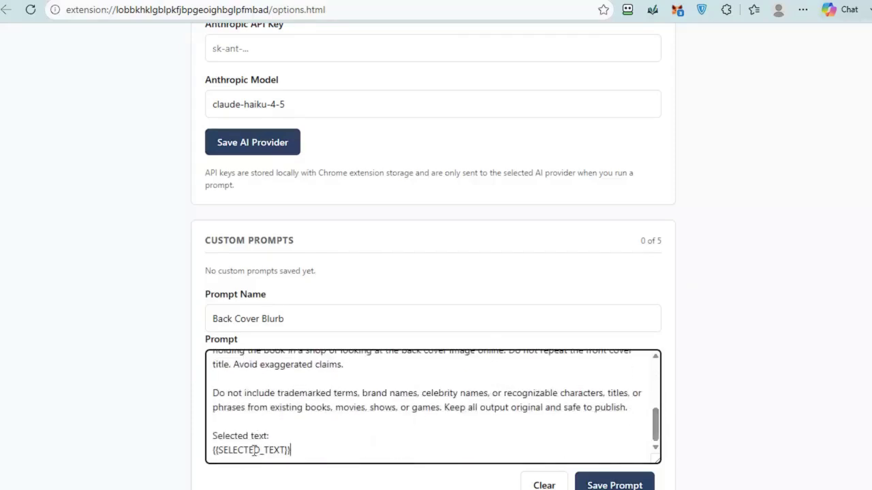
pyautogui.moveTo(269, 436); pyautogui.dragTo(212, 436)
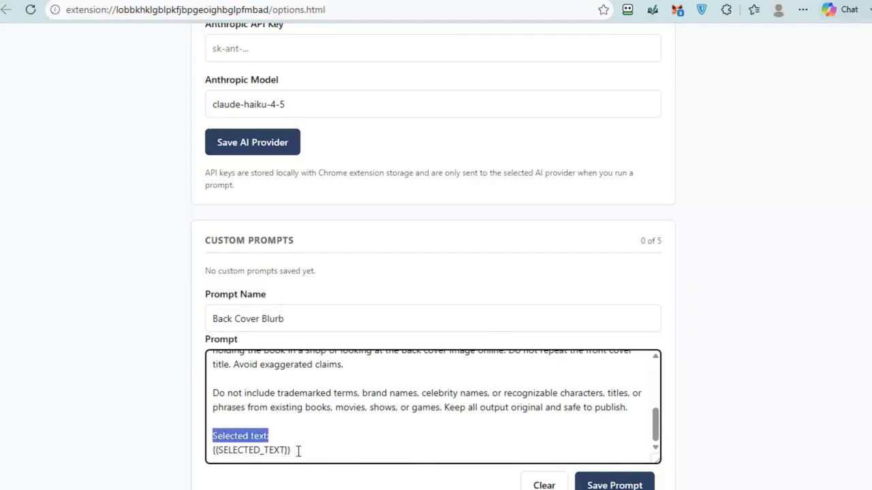
pyautogui.moveTo(295, 450); pyautogui.dragTo(208, 450)
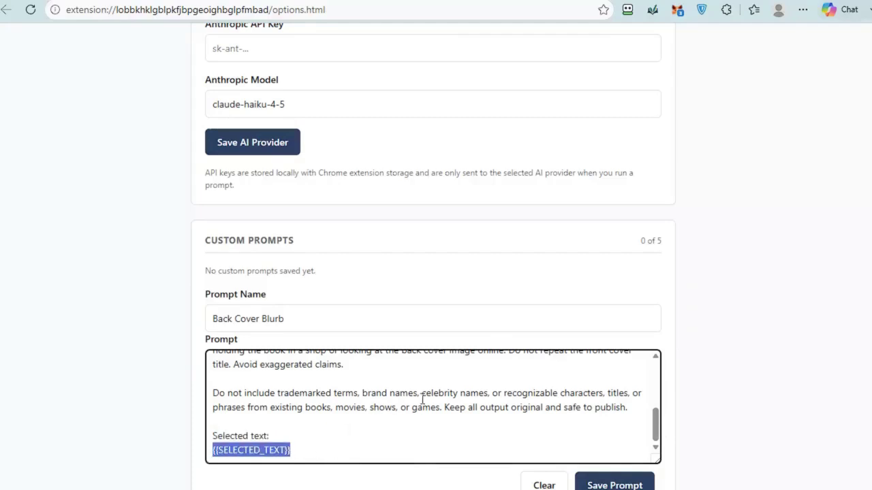
pyautogui.click(611, 483)
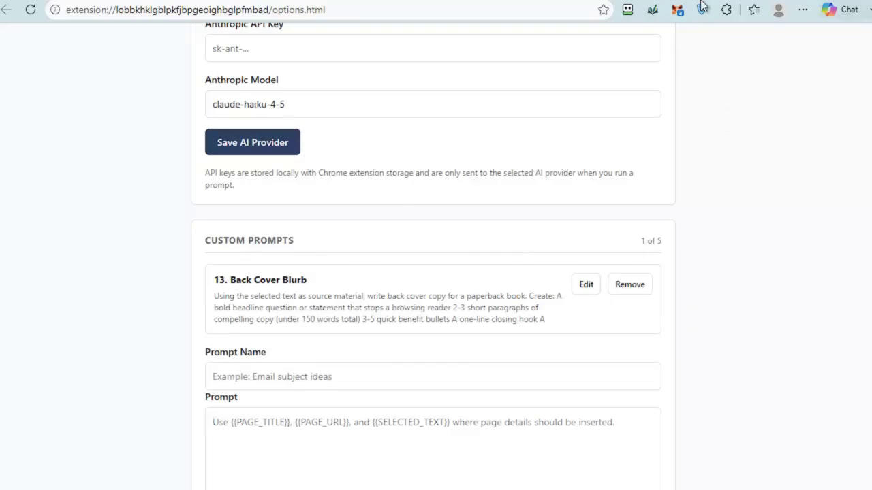
# - Run the custom Back Cover Blurb workflow on the demo page's full "A Finished Book — Now Launch It" source text and review the generated copy
pyautogui.click(742, 2)
pyautogui.scroll(-5, 680, 291)
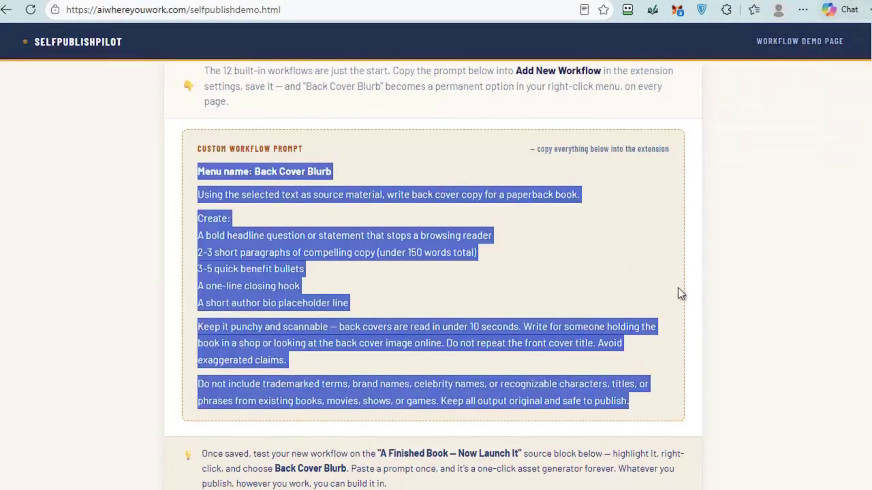
pyautogui.scroll(-10, 708, 303)
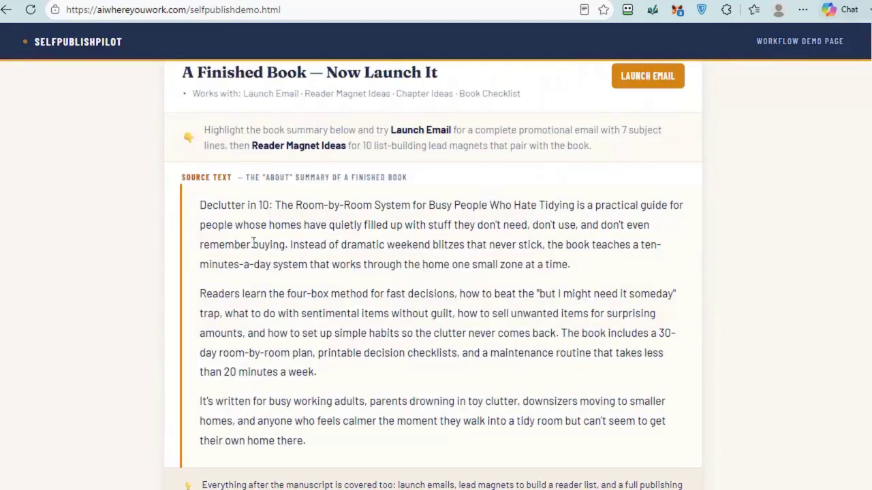
pyautogui.moveTo(202, 204); pyautogui.dragTo(304, 441)
pyautogui.scroll(-2, 261, 340)
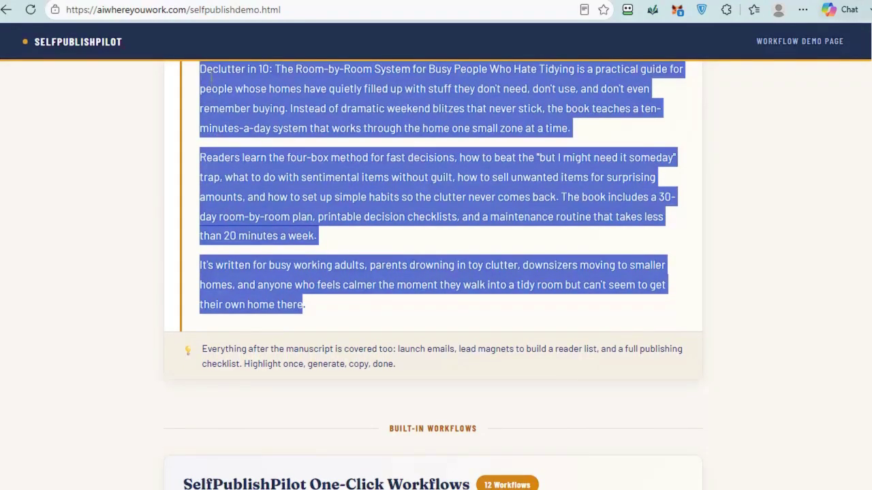
pyautogui.rightClick(211, 80)
pyautogui.moveTo(264, 334)
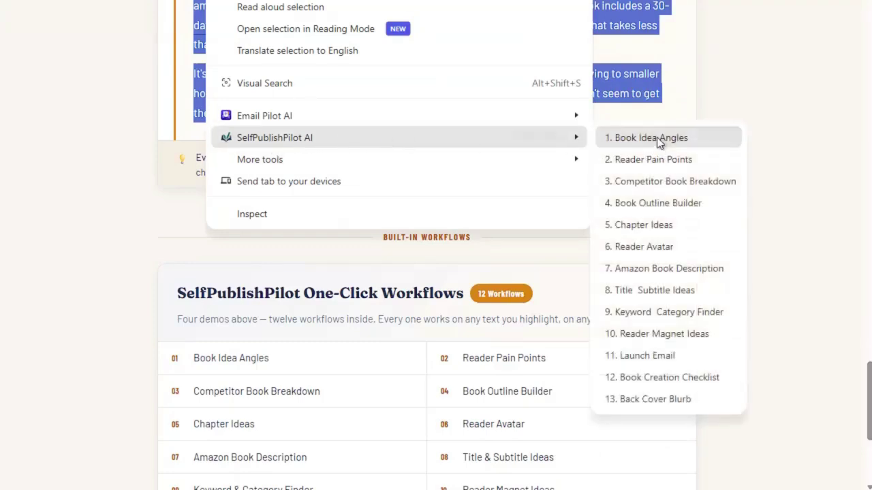
pyautogui.click(678, 399)
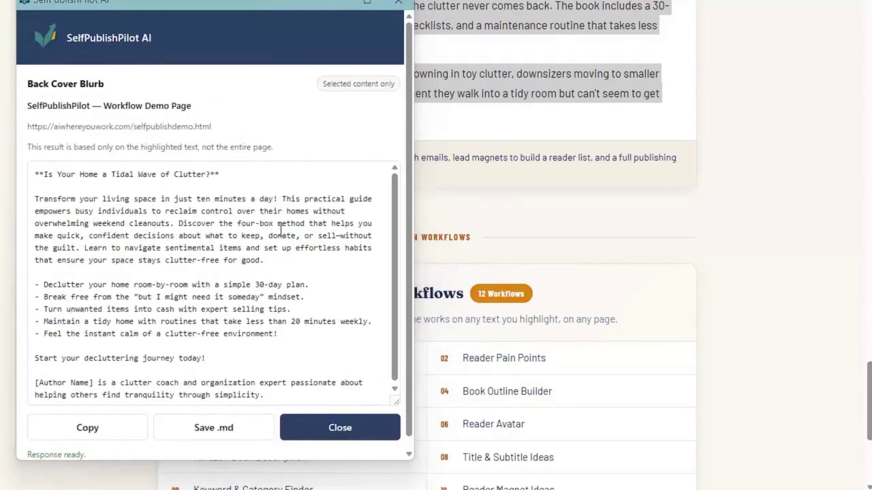
pyautogui.scroll(-1, 280, 230)
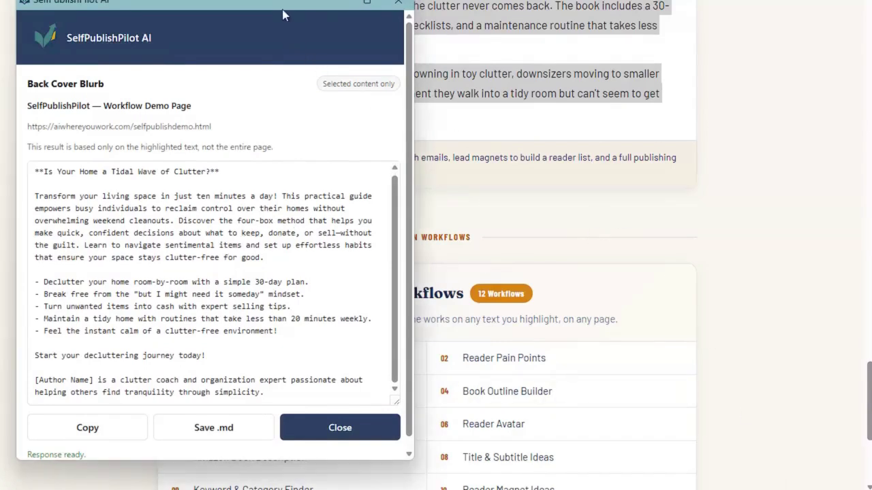
pyautogui.moveTo(283, 15); pyautogui.dragTo(283, 21)
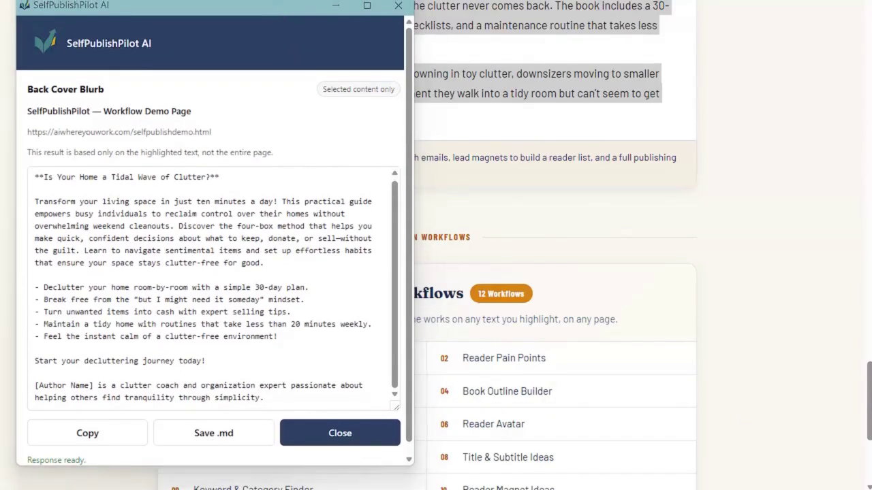